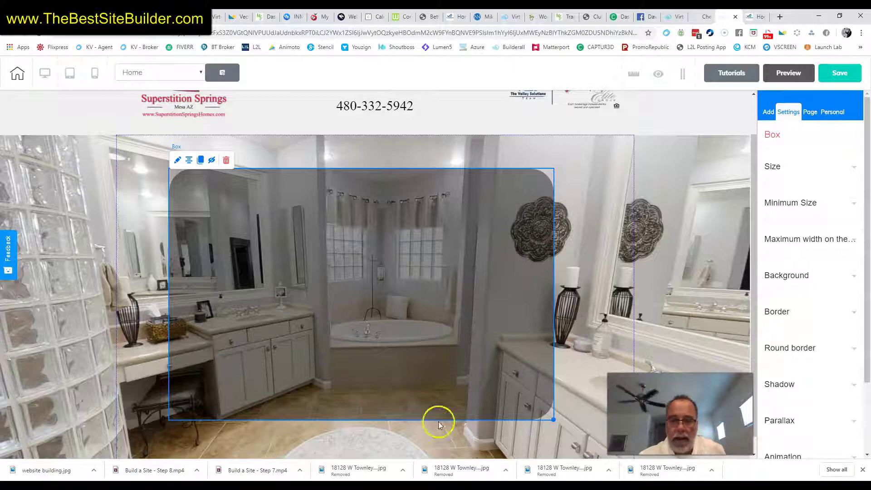
# Enlarge the translucent box, shift it up-left, and center it horizontally on the hero image.
pyautogui.moveTo(554, 420); pyautogui.dragTo(600, 438)
pyautogui.moveTo(442, 336); pyautogui.dragTo(418, 325)
pyautogui.moveTo(574, 421); pyautogui.dragTo(598, 434)
pyautogui.scroll(1, 521, 336)
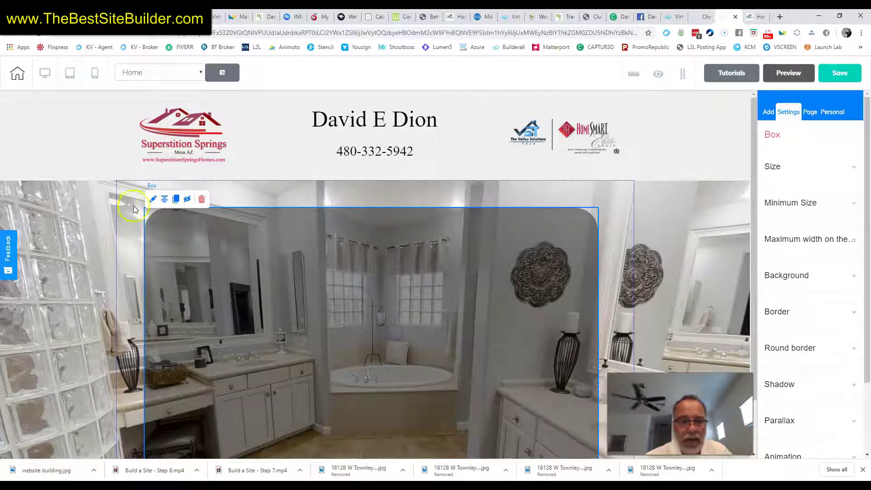
pyautogui.click(162, 199)
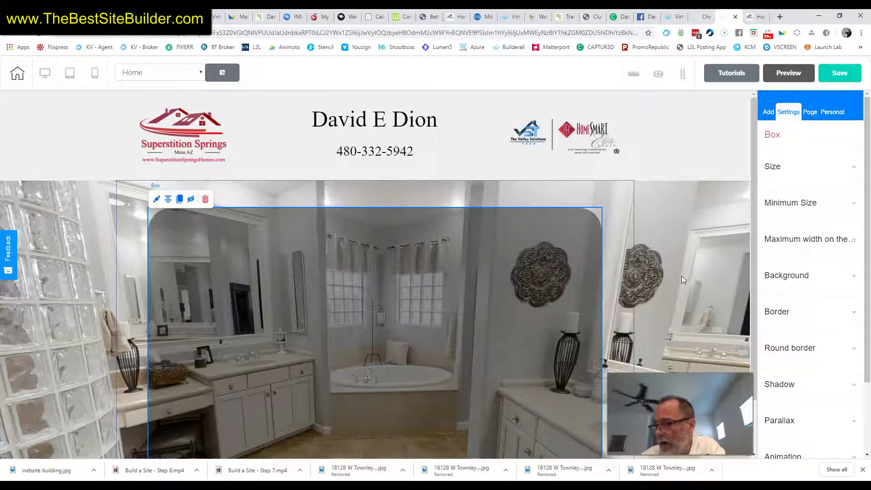
pyautogui.scroll(-2, 681, 275)
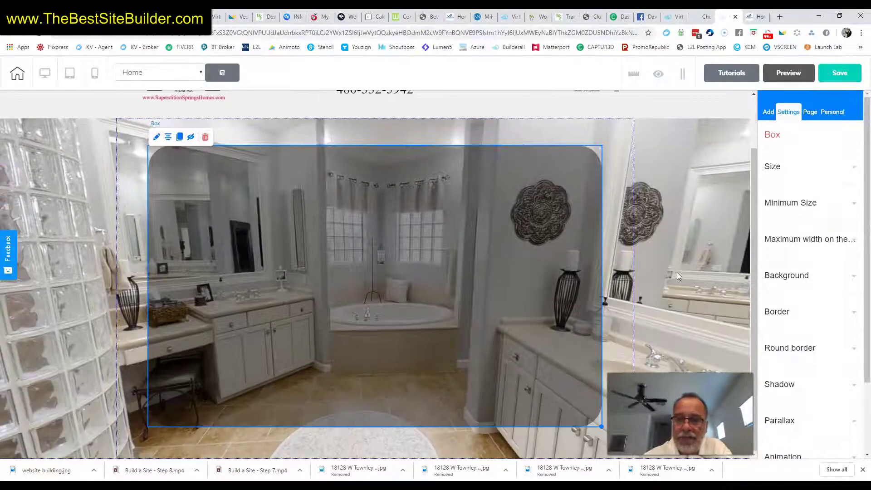
# Select the hero panel and open the page's Fonts settings.
pyautogui.click(252, 195)
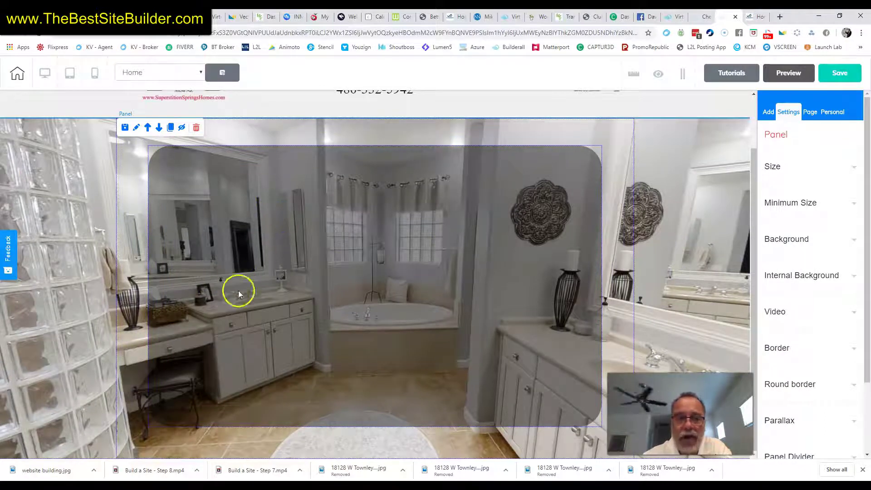
pyautogui.scroll(2, 711, 267)
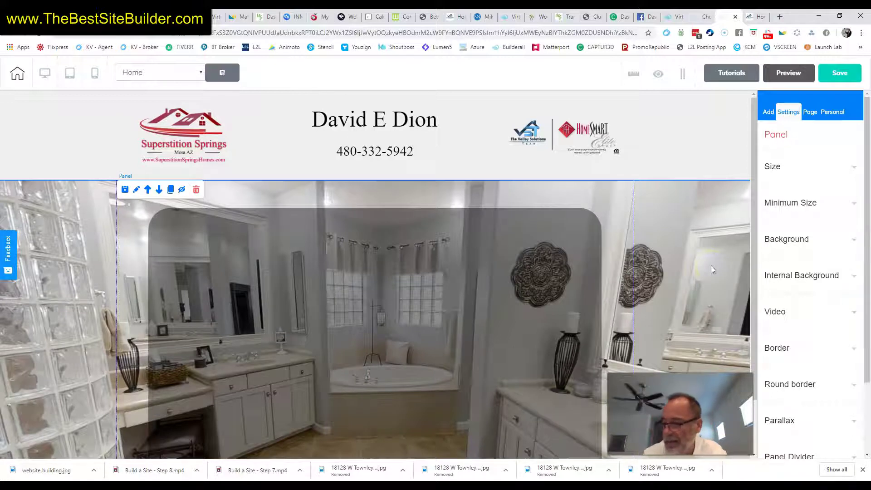
pyautogui.click(811, 113)
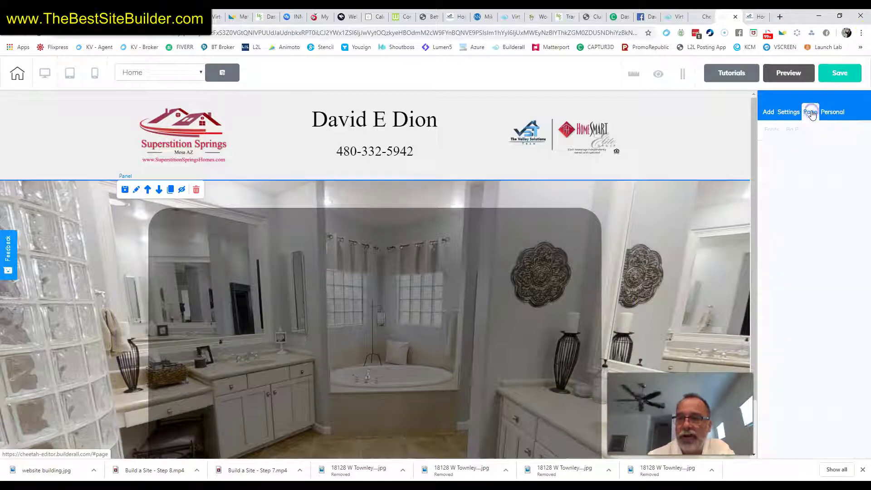
pyautogui.click(772, 130)
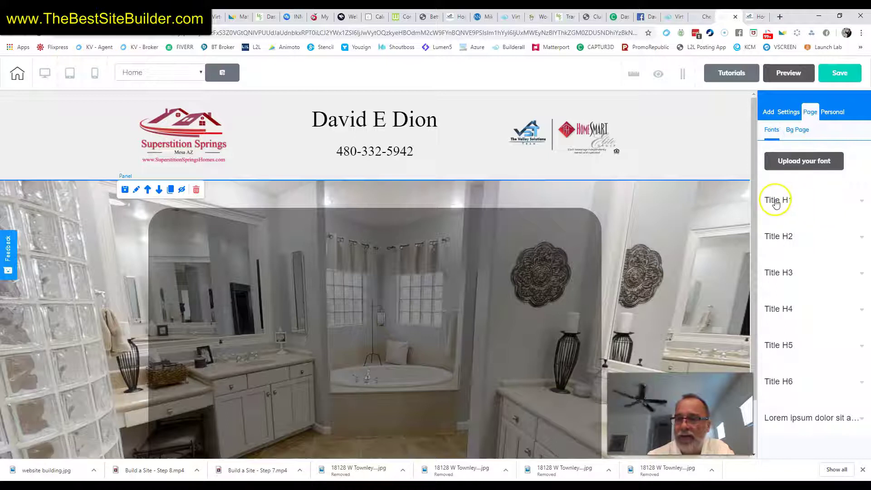
# Inspect the Title H1 and Title H3 styles (H3: Andale Mono, size 40, mobile 25, line height 1.1).
pyautogui.click(776, 202)
pyautogui.scroll(-2, 817, 263)
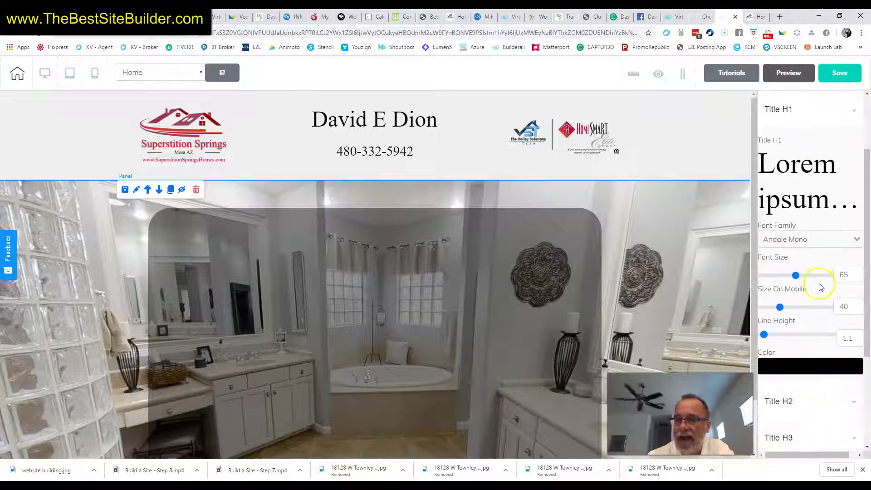
pyautogui.scroll(2, 810, 245)
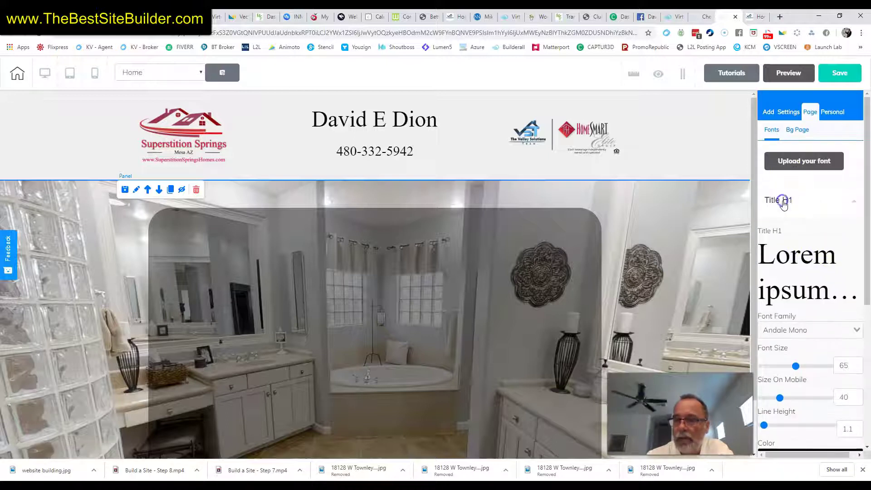
pyautogui.click(787, 204)
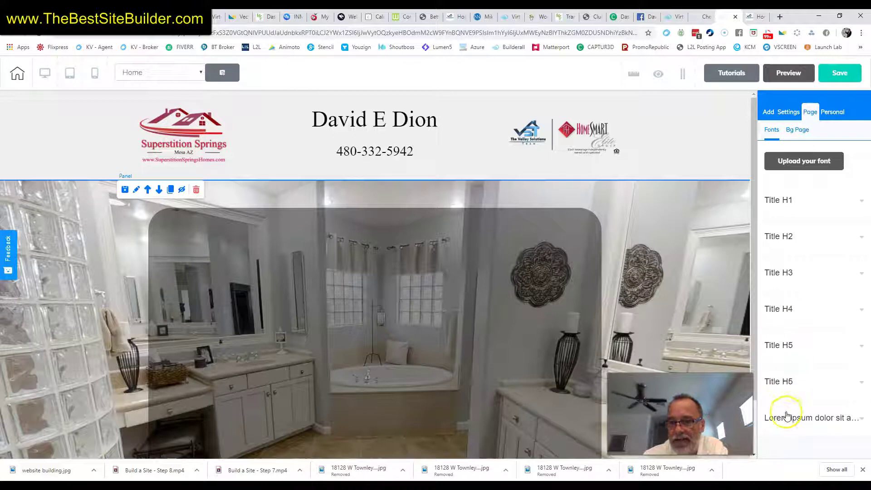
pyautogui.click(776, 275)
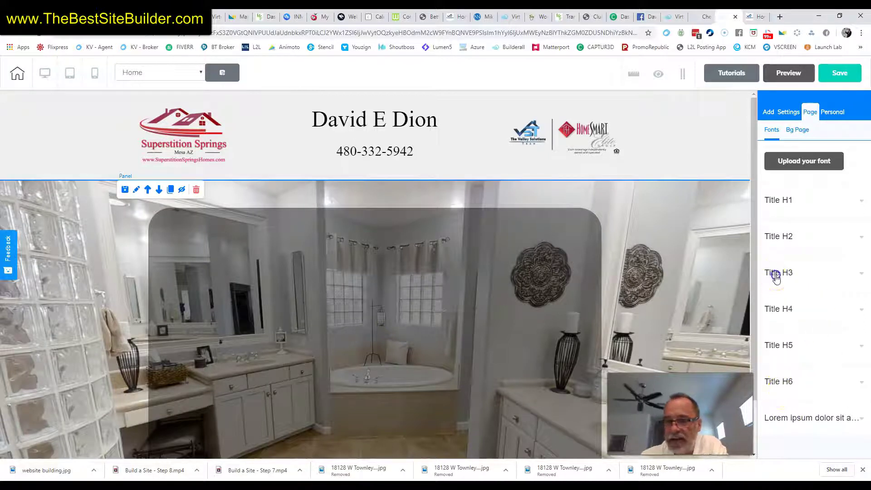
pyautogui.scroll(-1, 848, 351)
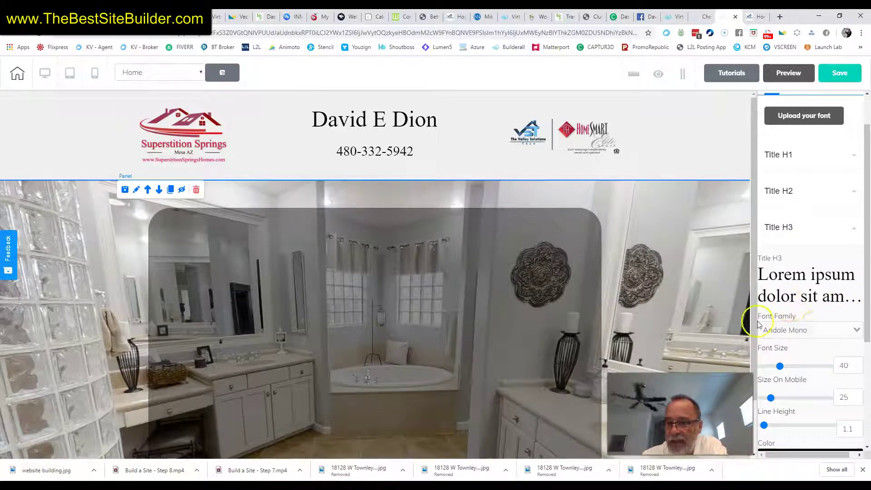
pyautogui.scroll(-2, 798, 346)
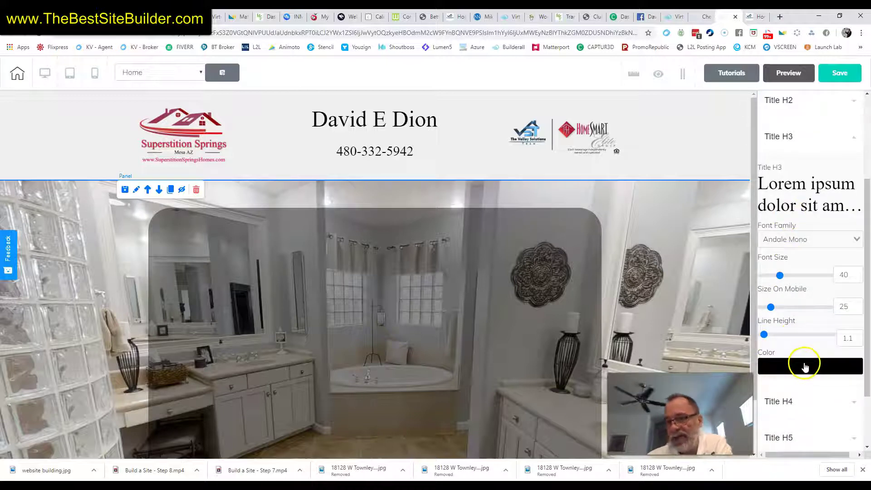
pyautogui.scroll(1, 799, 184)
pyautogui.scroll(3, 798, 184)
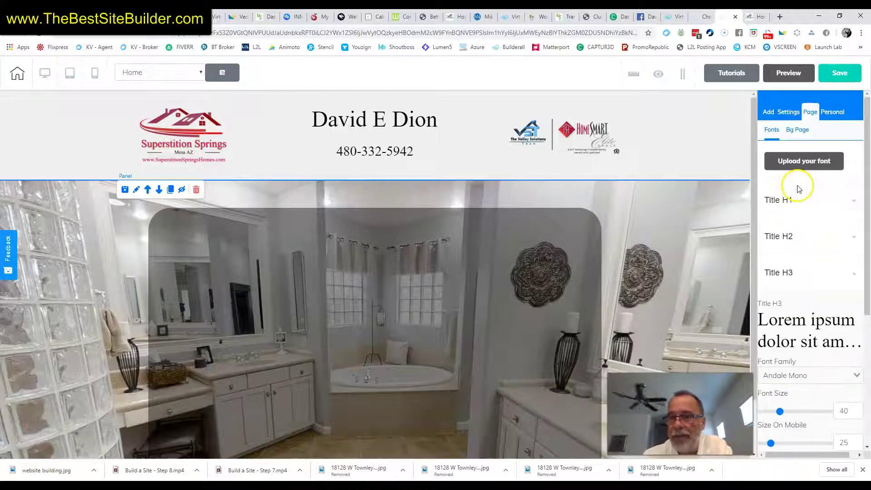
# Drag a Title H2 element from Add > Elements > Texts into the top of the rounded box.
pyautogui.click(768, 114)
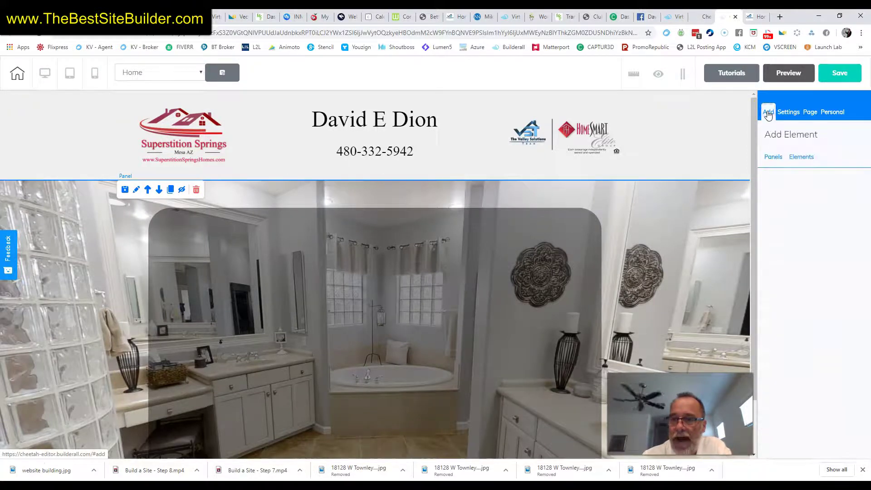
pyautogui.click(799, 160)
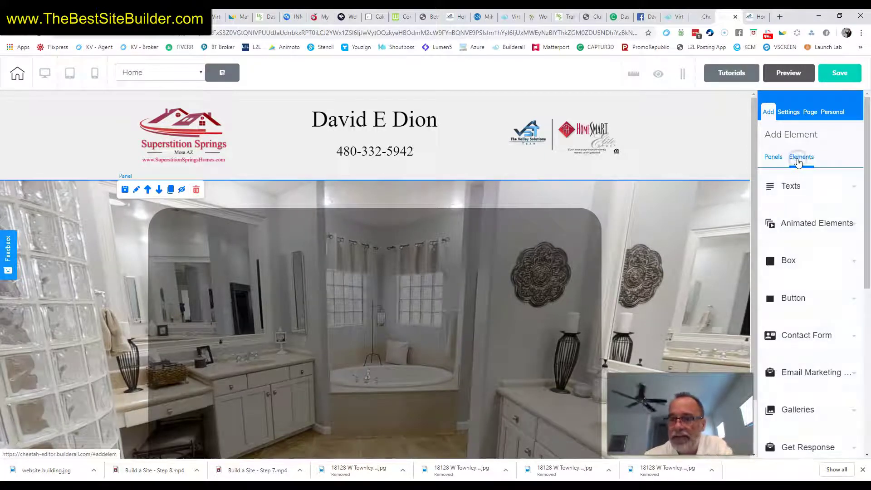
pyautogui.click(795, 188)
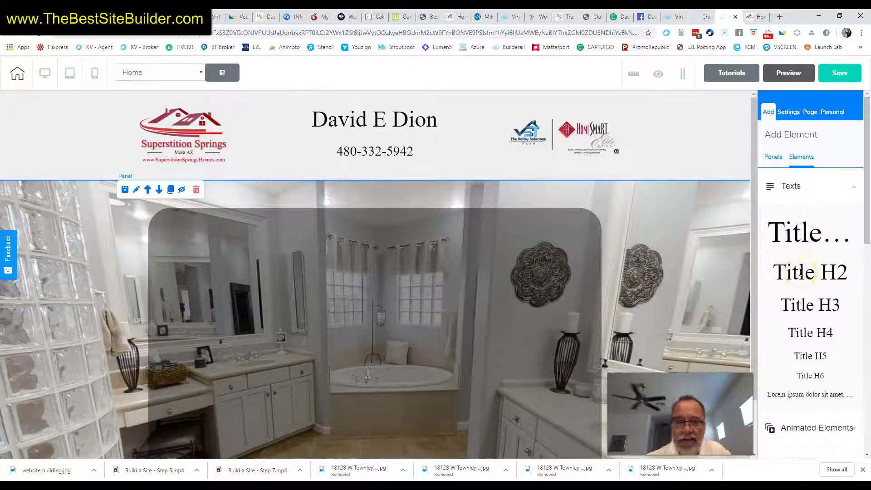
pyautogui.moveTo(799, 272); pyautogui.dragTo(275, 267)
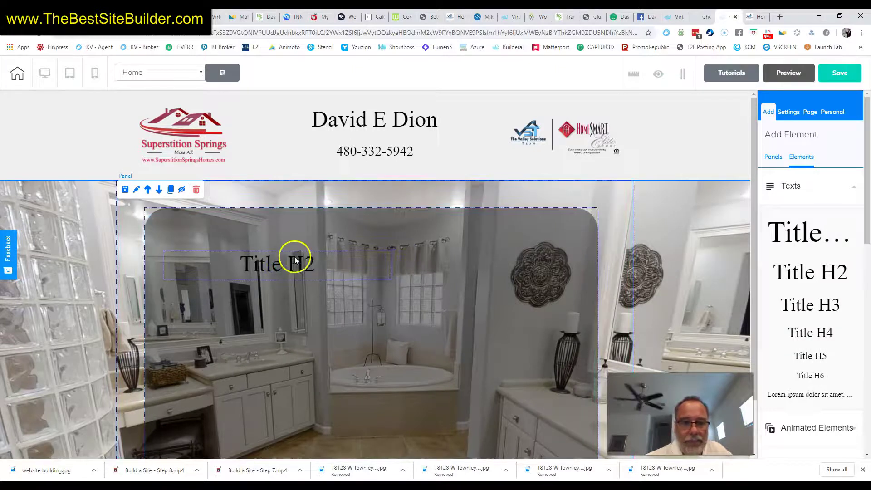
pyautogui.click(287, 263)
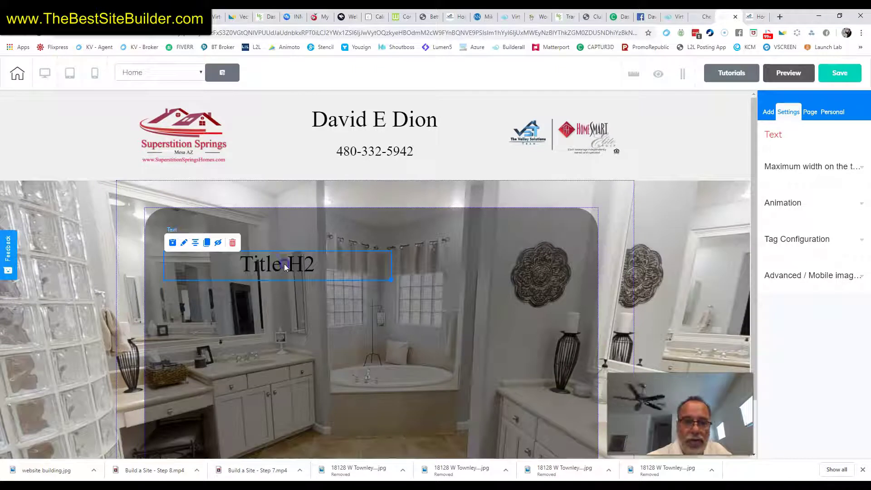
# Replace the Title H2 placeholder text with 'Mountainbrook Village'.
pyautogui.doubleClick(285, 266)
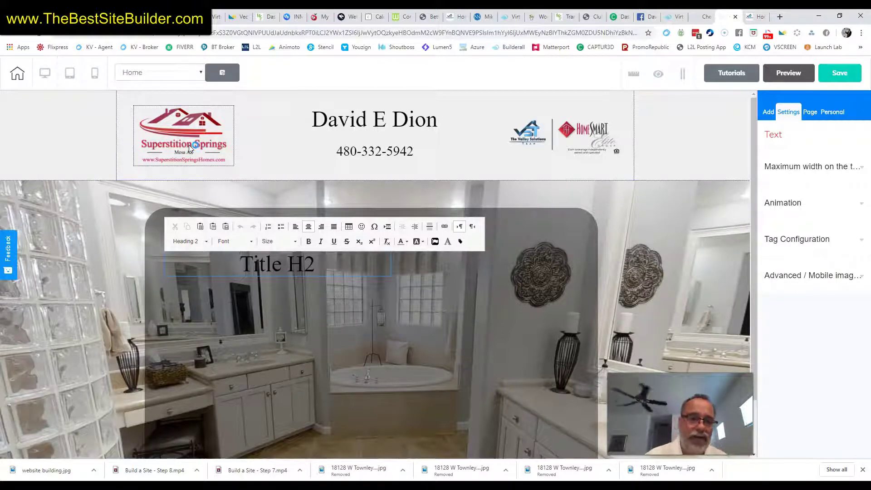
pyautogui.write('Moun')
pyautogui.write('tainbr')
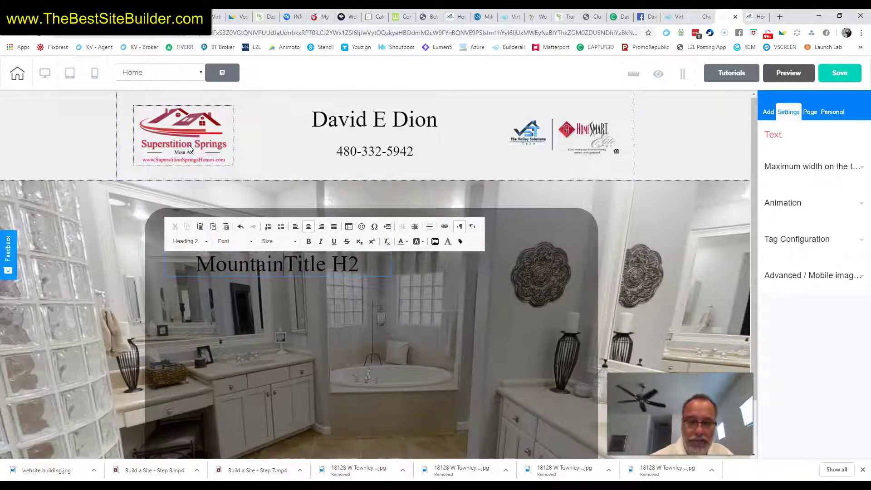
pyautogui.write('ook ')
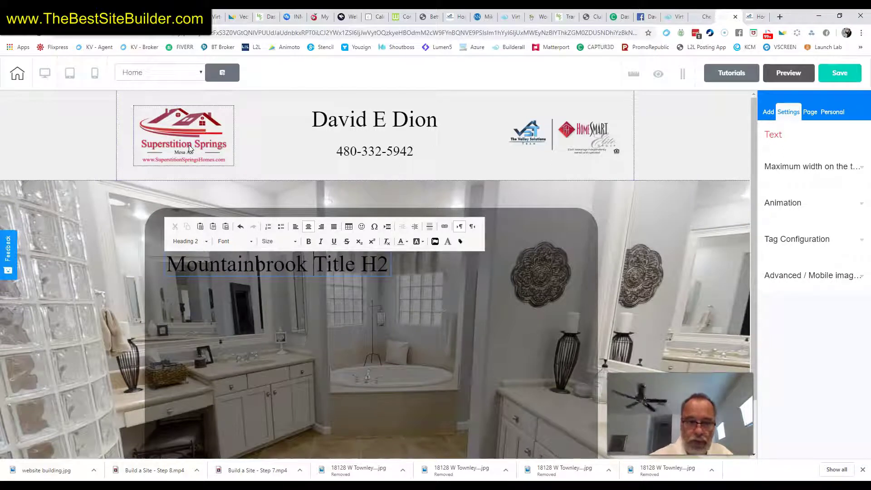
pyautogui.write('Village')
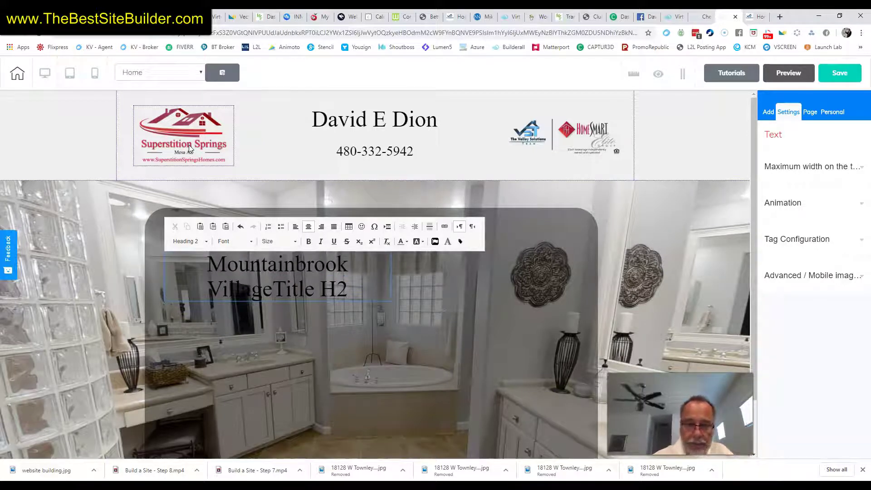
pyautogui.press('Delete')
pyautogui.press('Delete')
pyautogui.press('Delete')
pyautogui.press('Delete')
pyautogui.press('Delete')
pyautogui.press('Delete')
pyautogui.press('Delete')
pyautogui.press('Delete')
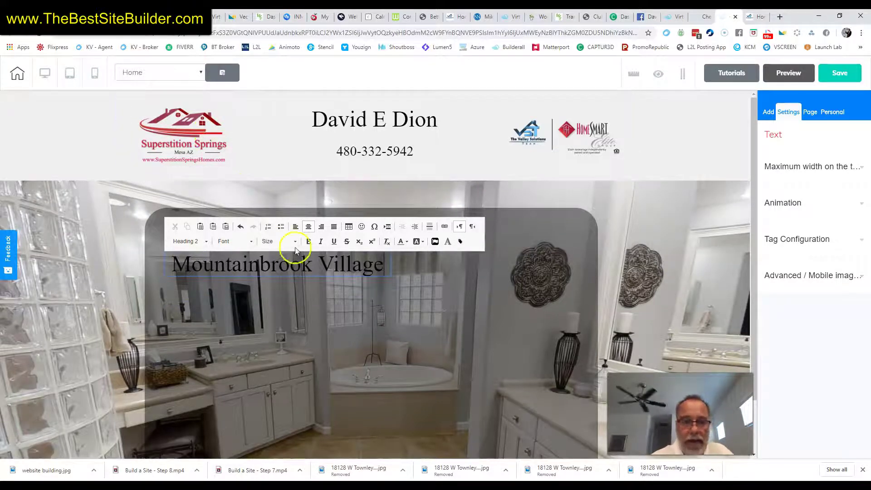
# Change the Mountainbrook Village heading's text style to Heading 3.
pyautogui.click(317, 265)
pyautogui.tripleClick(317, 265)
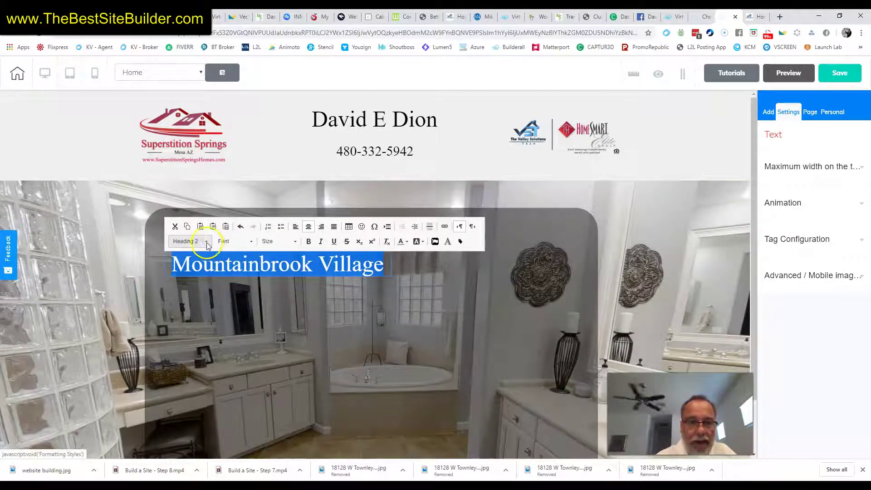
pyautogui.click(206, 242)
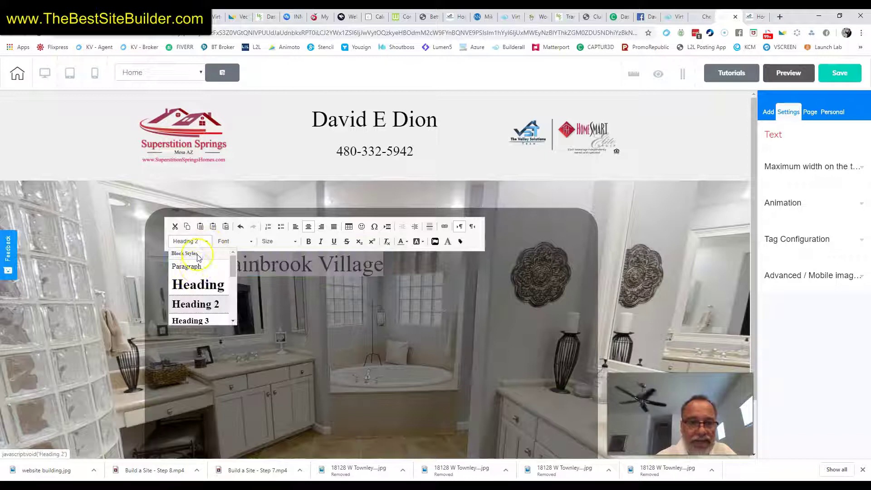
pyautogui.click(198, 320)
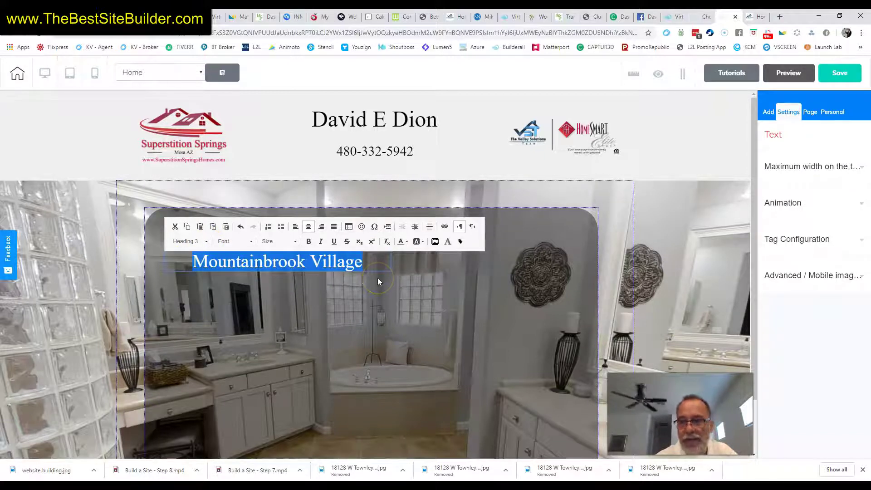
pyautogui.click(359, 305)
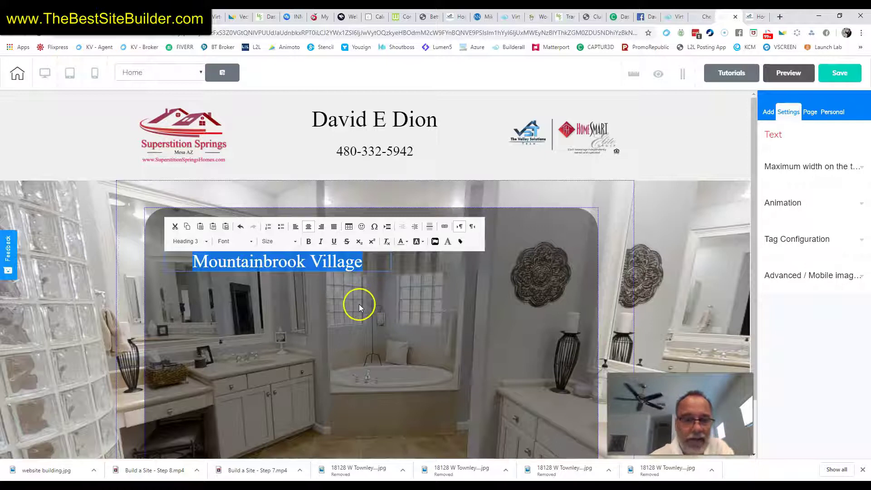
# Move the heading up-left within the box and color its text white (FFF).
pyautogui.moveTo(287, 270); pyautogui.dragTo(276, 249)
pyautogui.click(277, 249)
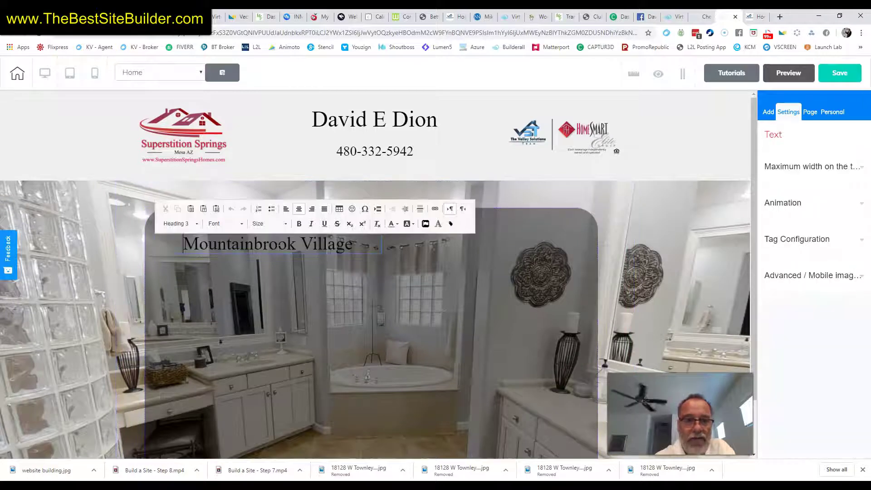
pyautogui.tripleClick(278, 249)
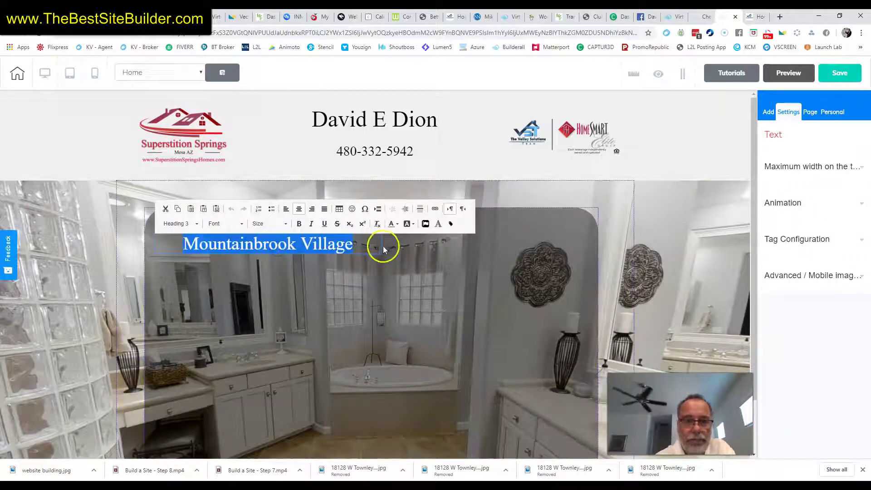
pyautogui.click(398, 225)
pyautogui.click(451, 279)
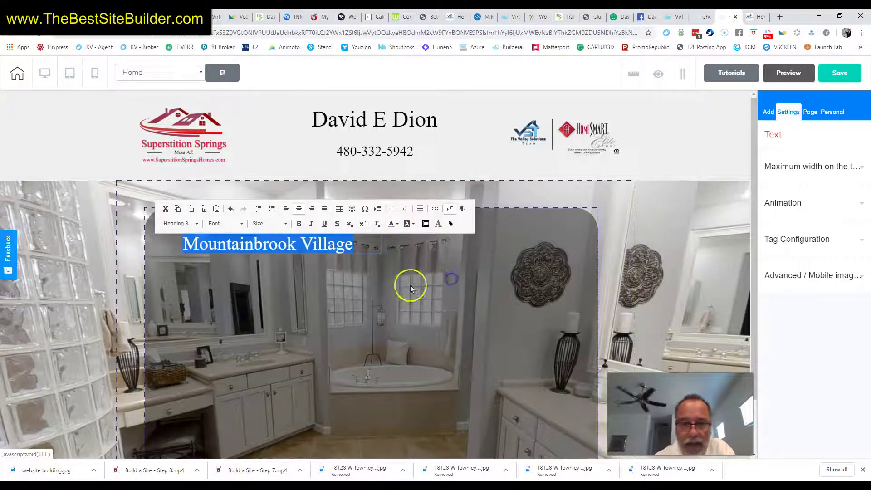
pyautogui.click(252, 334)
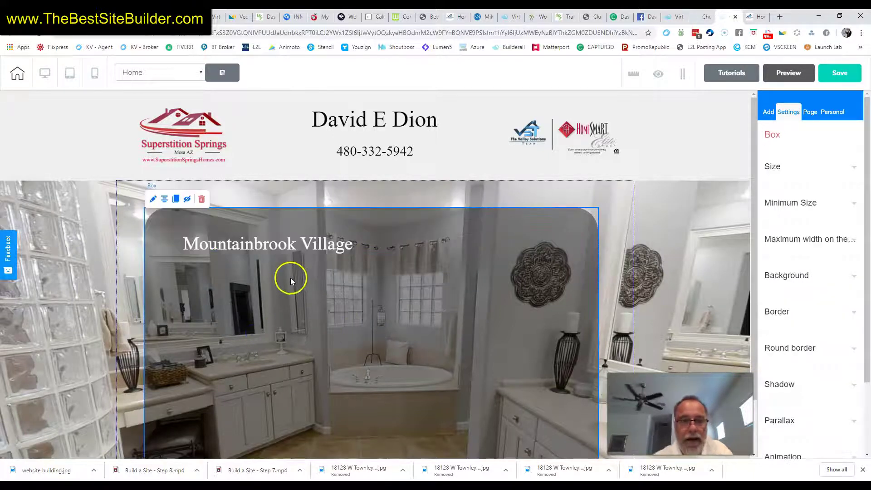
pyautogui.click(273, 246)
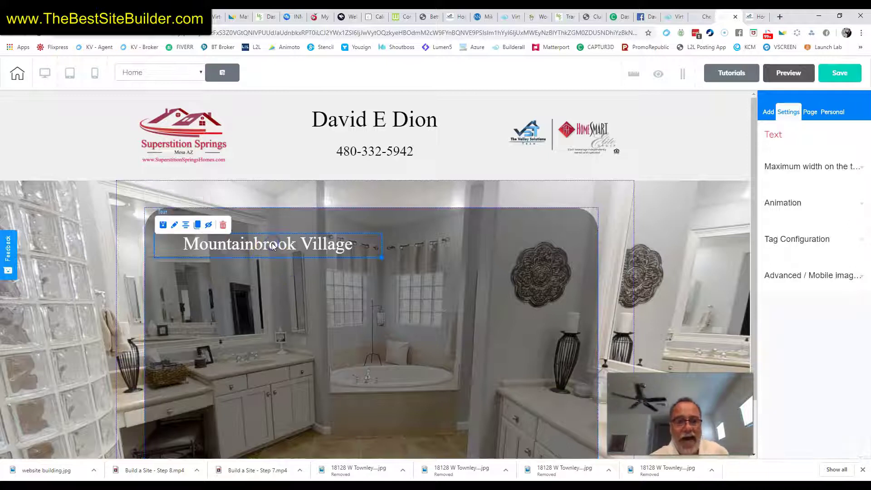
pyautogui.scroll(-1, 260, 316)
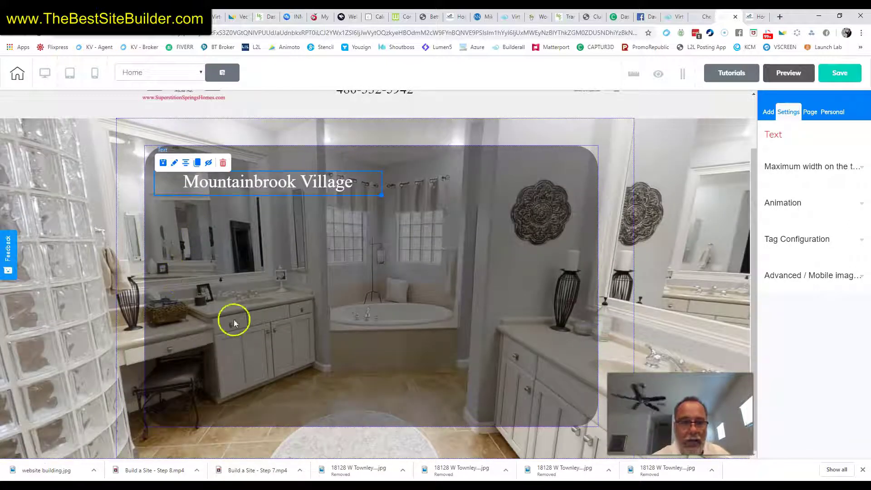
pyautogui.click(767, 112)
# Place a Title H5 text under the heading and make its text white.
pyautogui.click(802, 157)
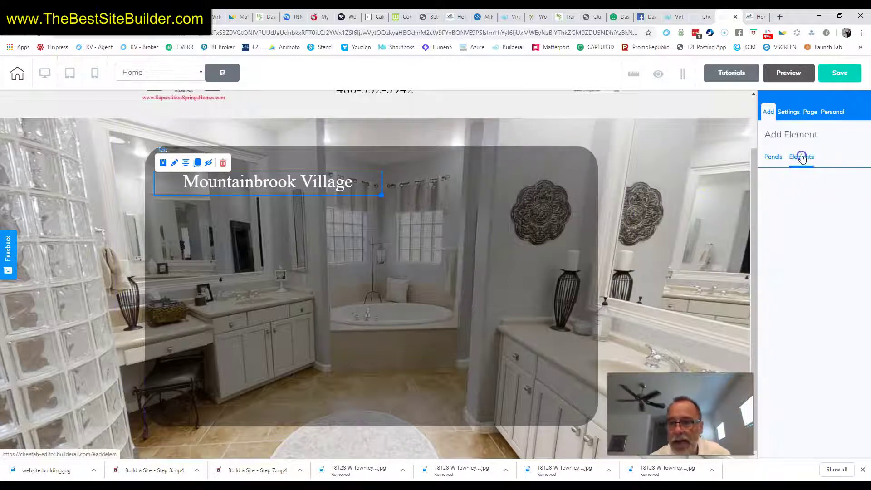
pyautogui.scroll(-1, 815, 350)
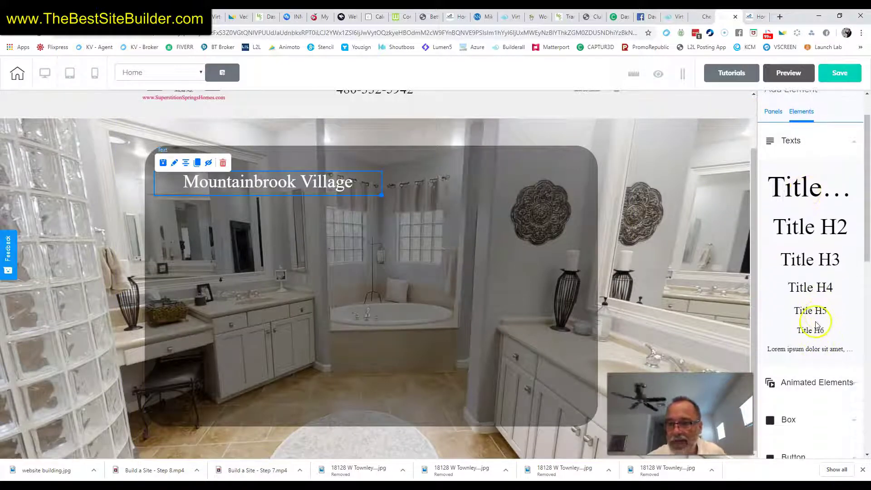
pyautogui.moveTo(807, 311); pyautogui.dragTo(190, 218)
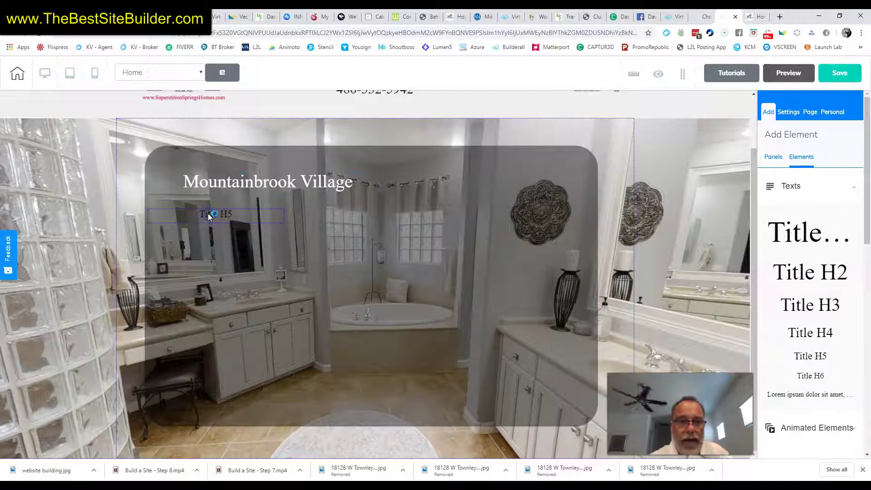
pyautogui.click(209, 216)
pyautogui.doubleClick(209, 216)
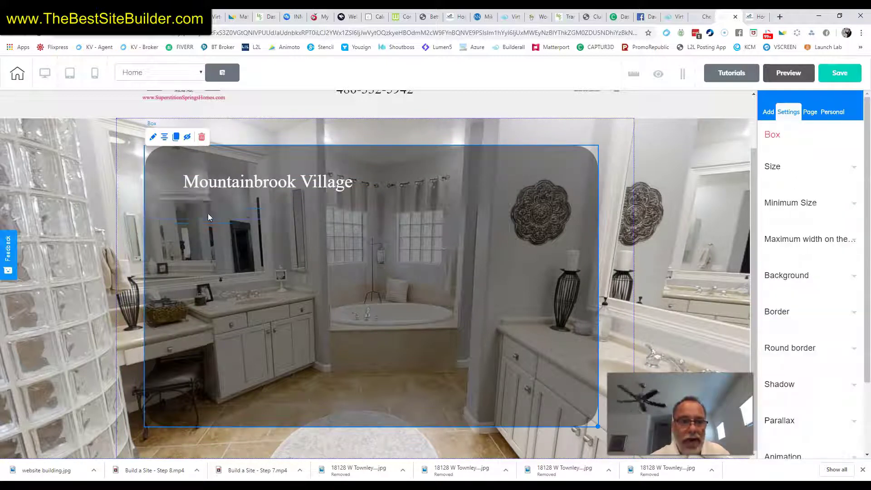
pyautogui.tripleClick(208, 214)
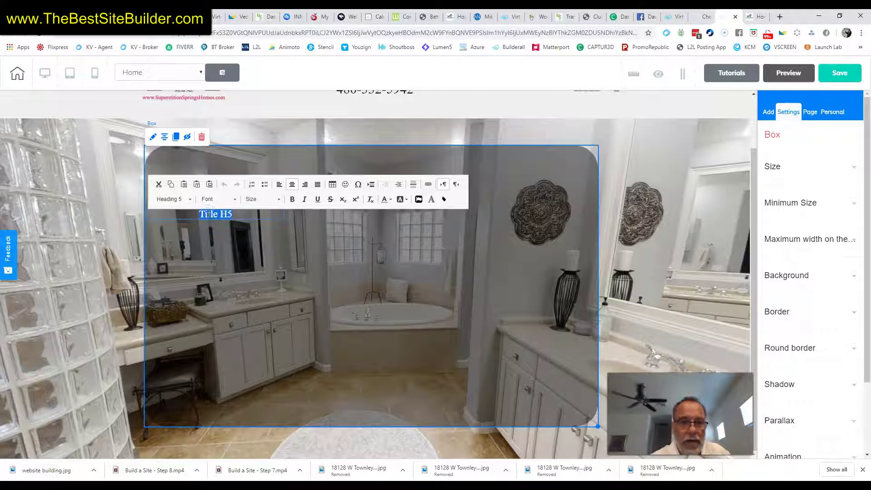
pyautogui.click(391, 202)
pyautogui.click(444, 257)
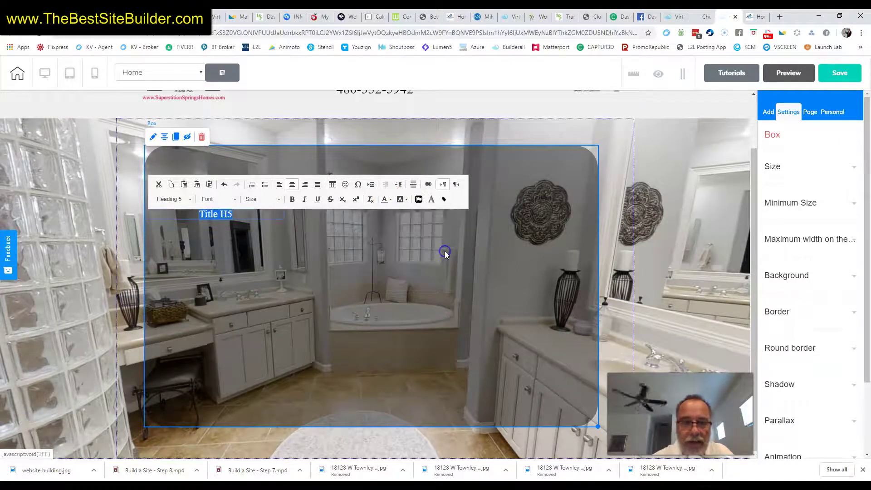
pyautogui.click(300, 282)
# Replace the subtitle text with 'I can start writing a paragraph about the community....'.
pyautogui.click(230, 215)
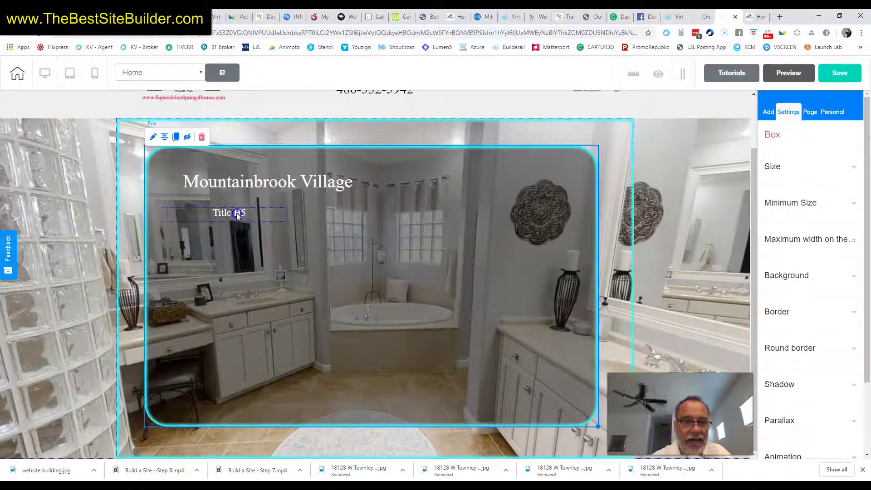
pyautogui.doubleClick(230, 215)
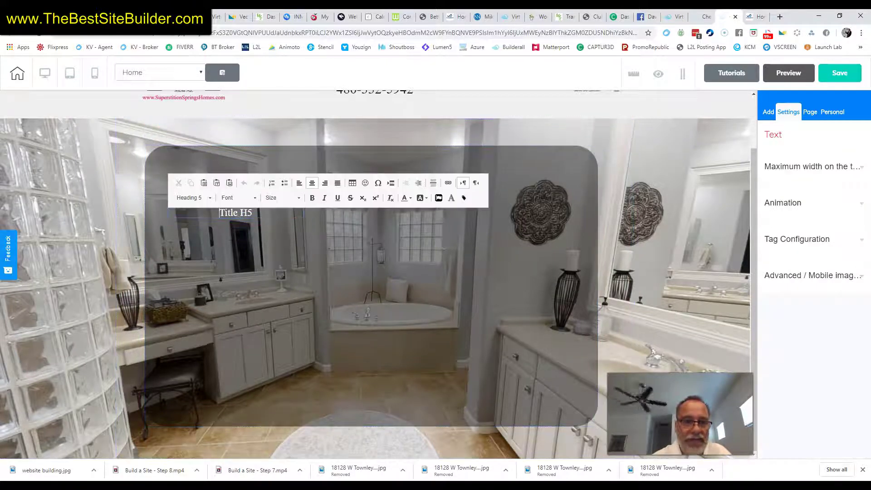
pyautogui.tripleClick(236, 213)
pyautogui.write('I can a')
pyautogui.press('BackSpace')
pyautogui.write('start wr')
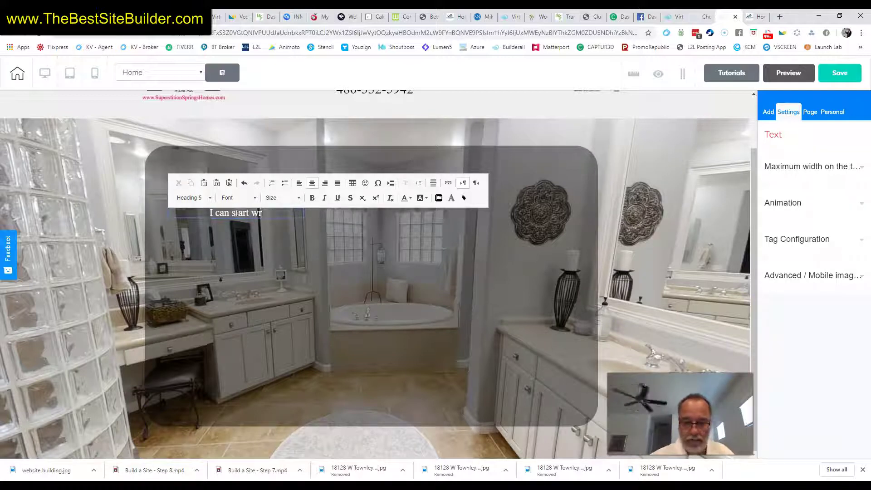
pyautogui.write('iting a parag')
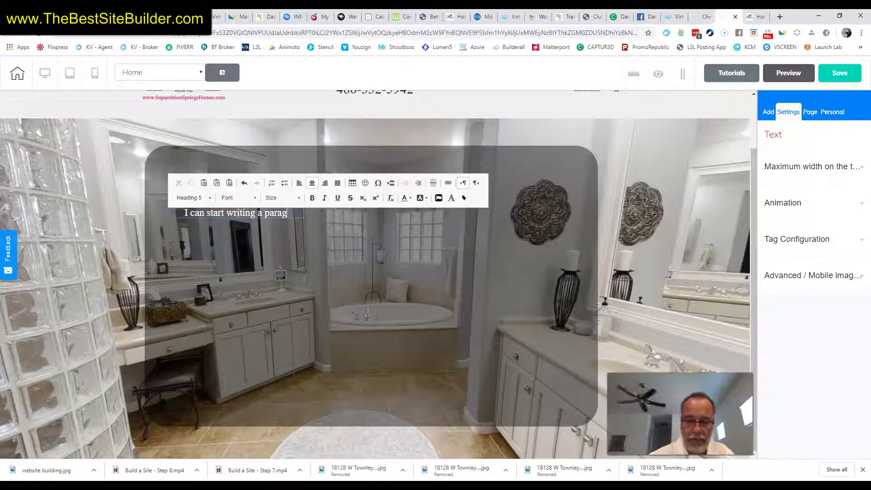
pyautogui.write('raph')
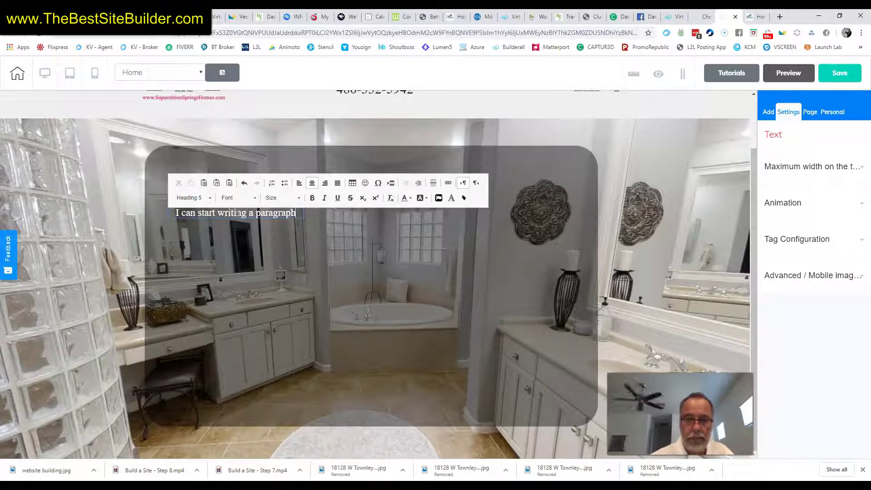
pyautogui.write(' about the c')
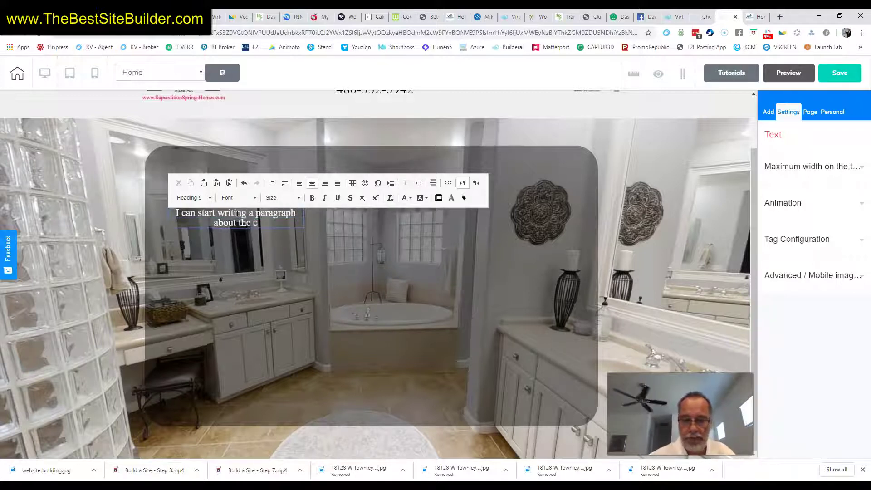
pyautogui.write('ommunity....')
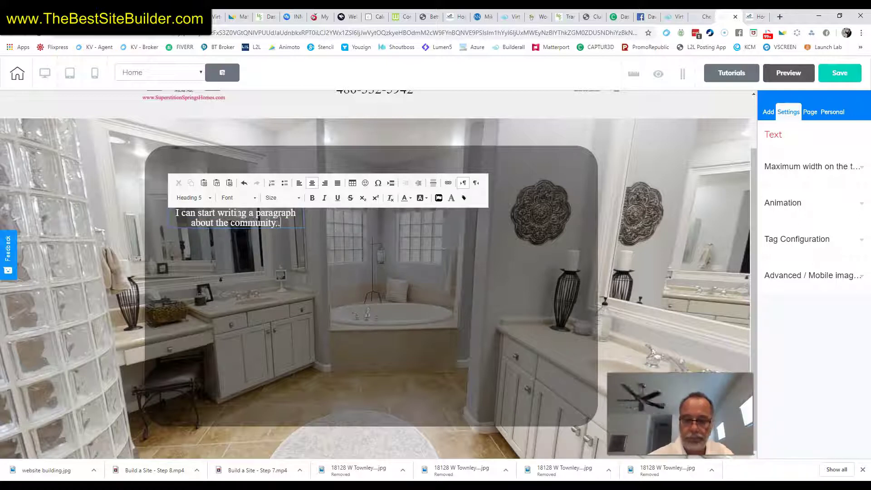
# Copy the four About The Willows Gilbert paragraphs from The Willows site.
pyautogui.click(754, 17)
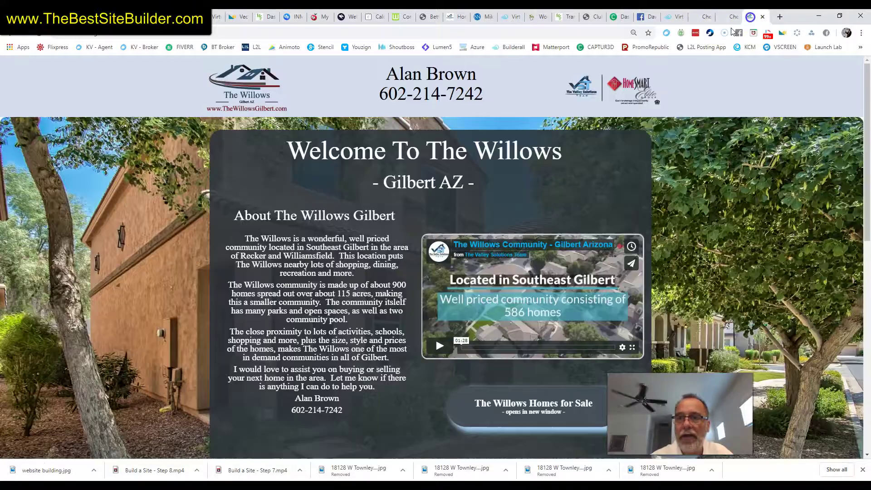
pyautogui.moveTo(374, 388); pyautogui.dragTo(253, 239)
pyautogui.rightClick(261, 248)
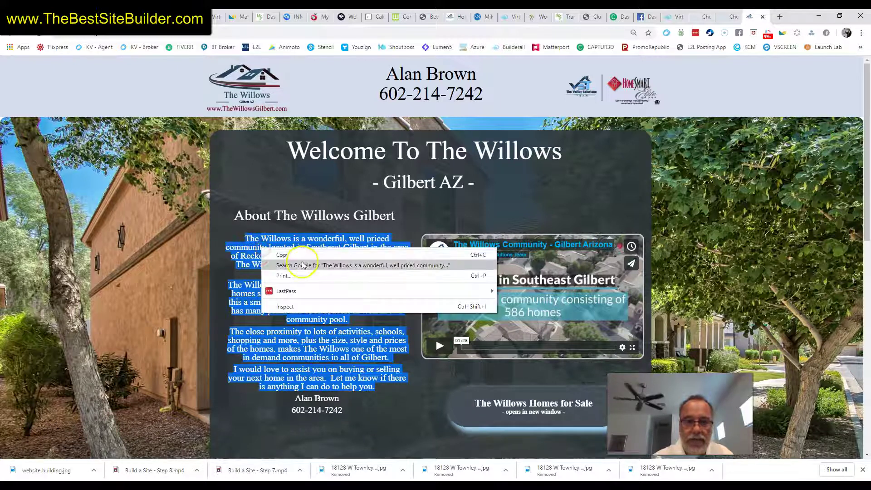
pyautogui.click(297, 247)
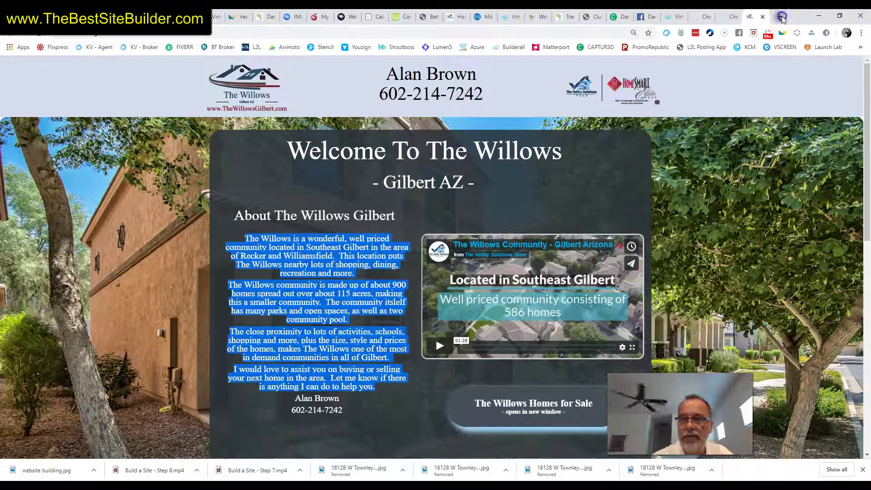
# Paste the copied paragraphs into a new blank tab to check them, then return to the editor.
pyautogui.click(782, 17)
pyautogui.hotkey('ctrl', 'v')
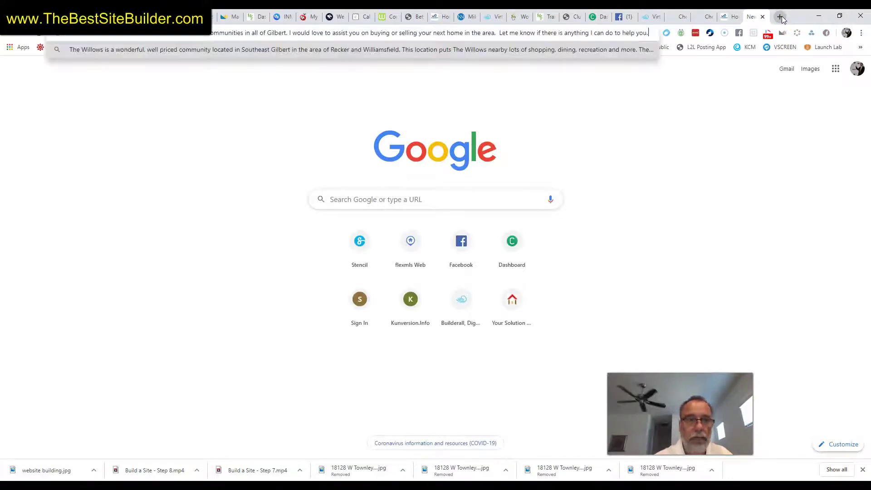
pyautogui.hotkey('ctrl', 'a')
pyautogui.click(703, 16)
# Paste the copied Willows paragraphs into the subtitle text element.
pyautogui.click(285, 226)
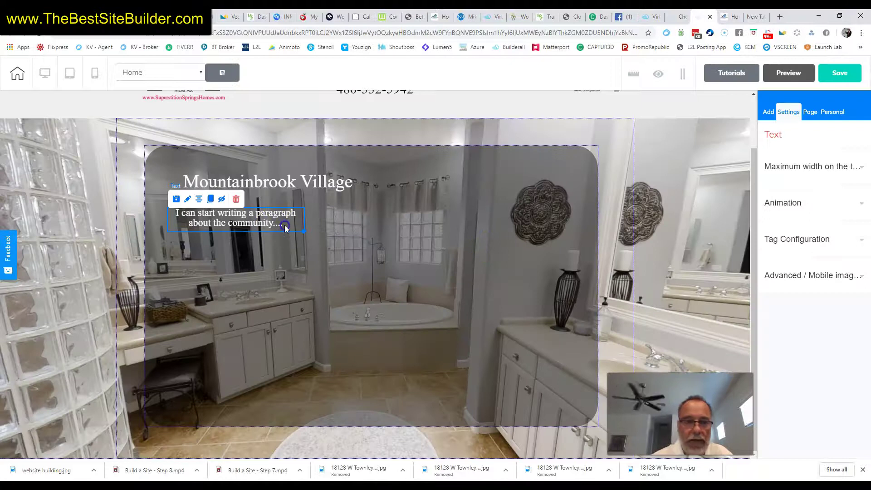
pyautogui.doubleClick(285, 225)
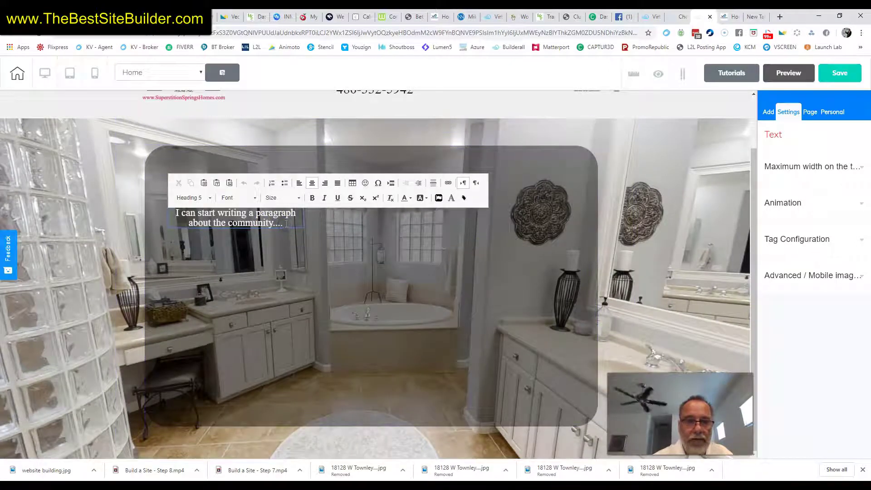
pyautogui.hotkey('ctrl', 'v')
pyautogui.click(424, 261)
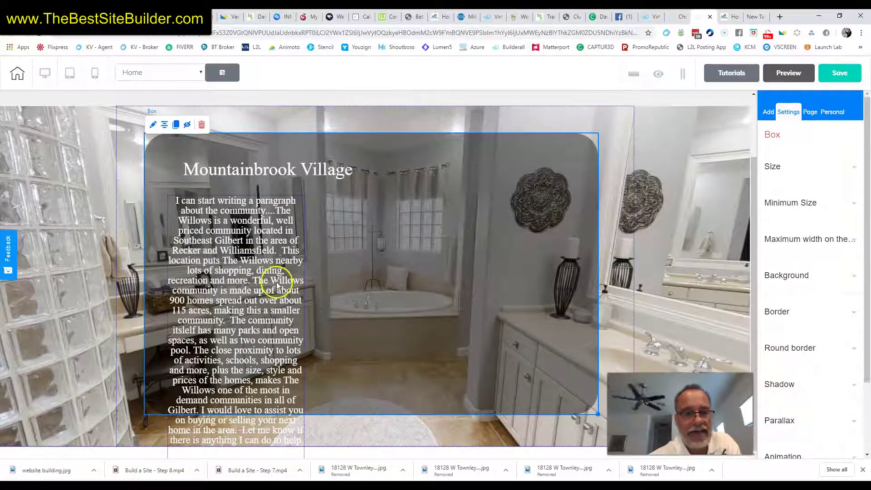
# Move the description up under the heading and widen it so it wraps into fewer lines.
pyautogui.moveTo(220, 283); pyautogui.dragTo(212, 265)
pyautogui.click(348, 320)
pyautogui.moveTo(262, 369); pyautogui.dragTo(263, 367)
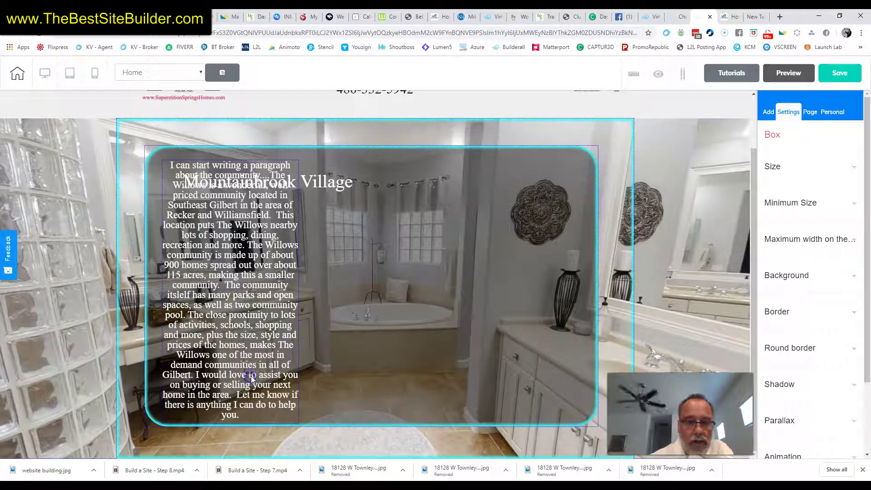
pyautogui.click(438, 344)
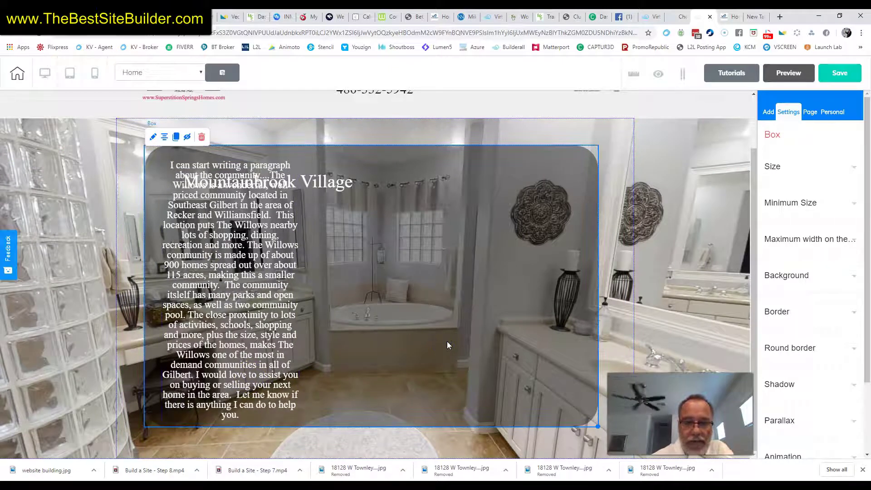
pyautogui.click(261, 327)
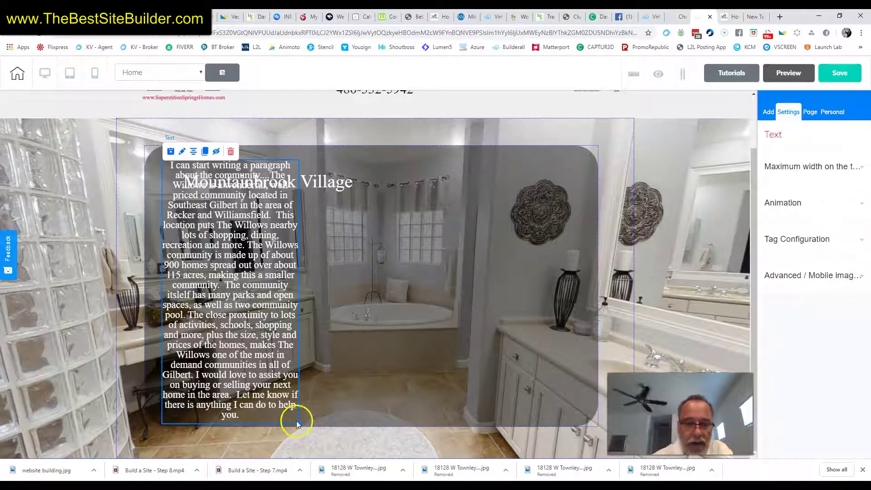
pyautogui.moveTo(300, 422); pyautogui.dragTo(345, 439)
pyautogui.click(338, 424)
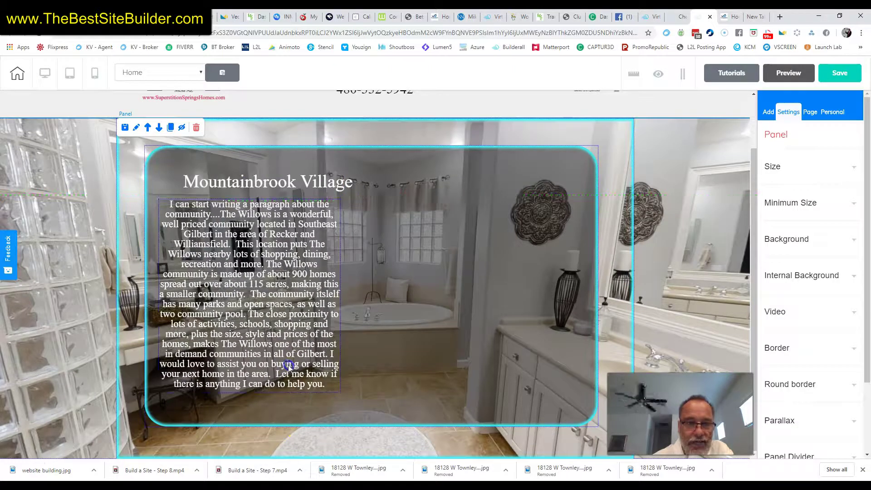
# Start new lines at 'This location puts', 'The community itself' and 'I would love to assist you'.
pyautogui.click(299, 252)
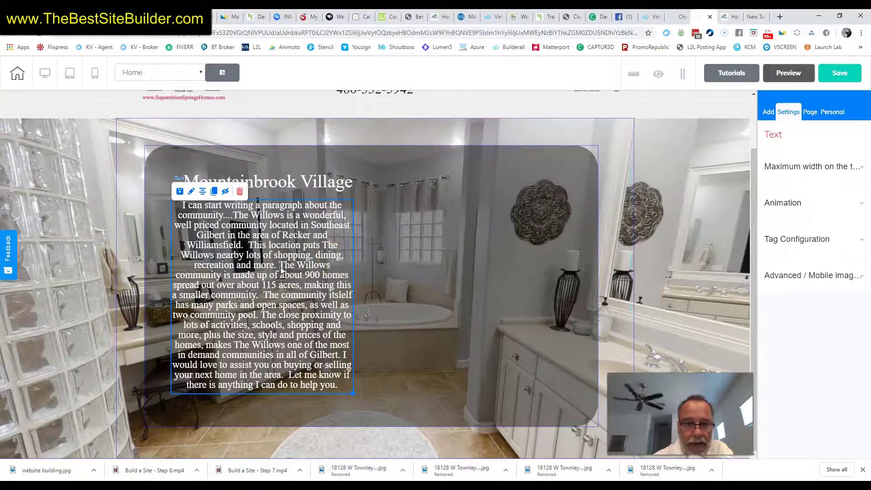
pyautogui.doubleClick(248, 246)
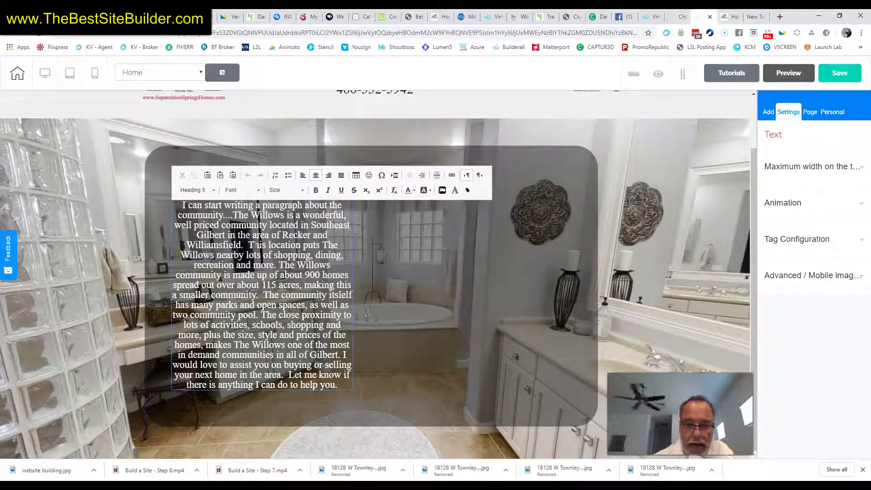
pyautogui.press('Return')
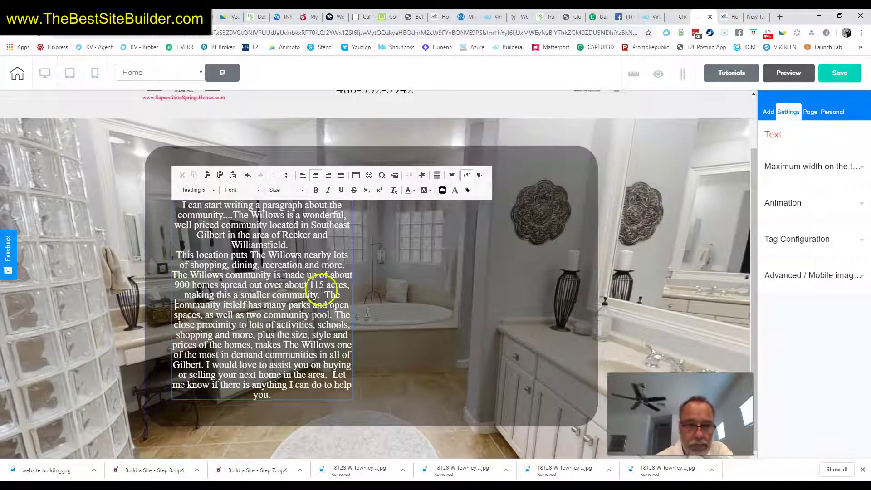
pyautogui.click(326, 295)
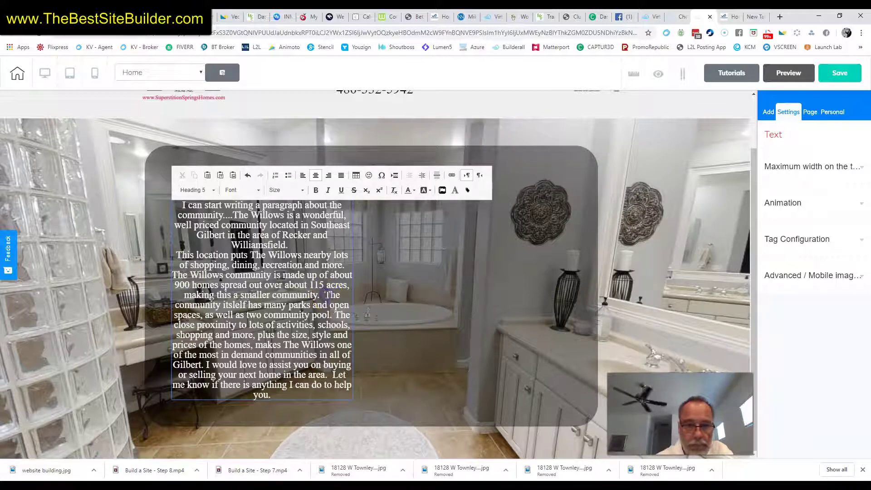
pyautogui.press('Return')
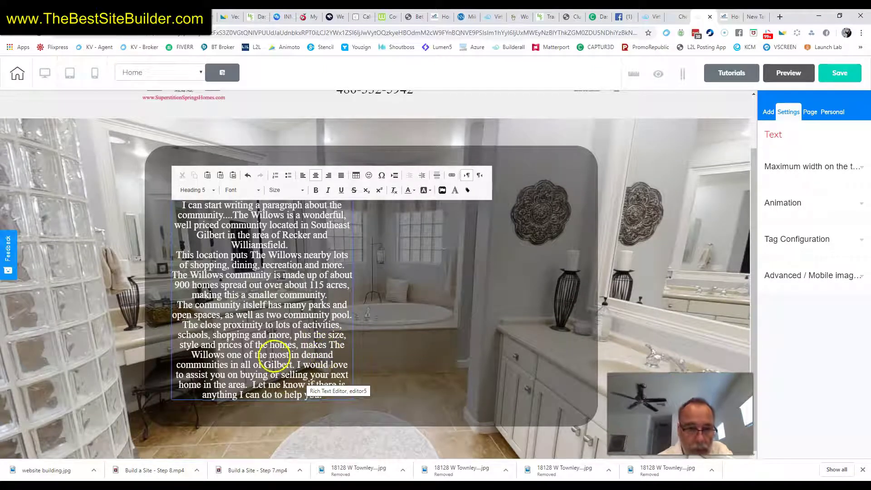
pyautogui.click(297, 364)
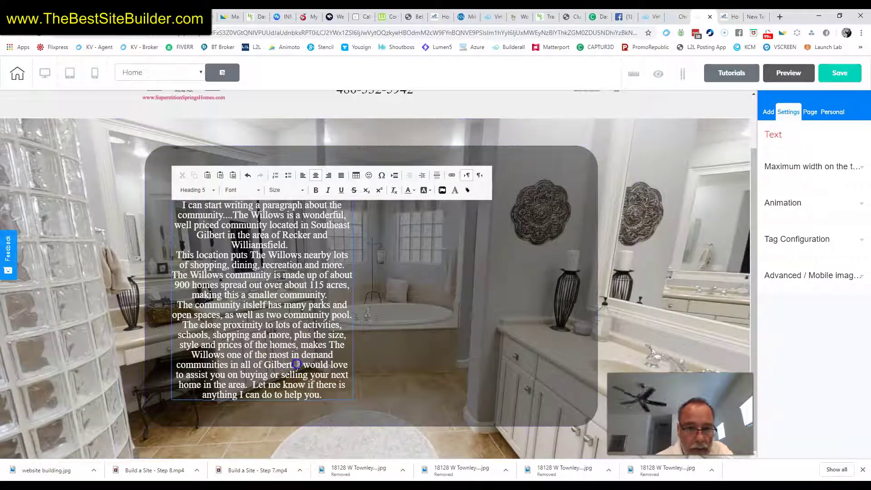
pyautogui.press('Return')
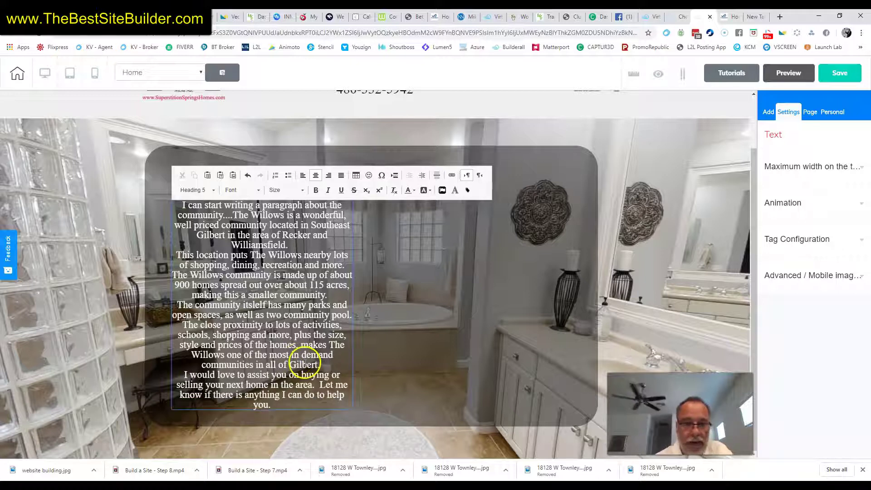
pyautogui.click(424, 344)
pyautogui.moveTo(272, 323); pyautogui.dragTo(267, 325)
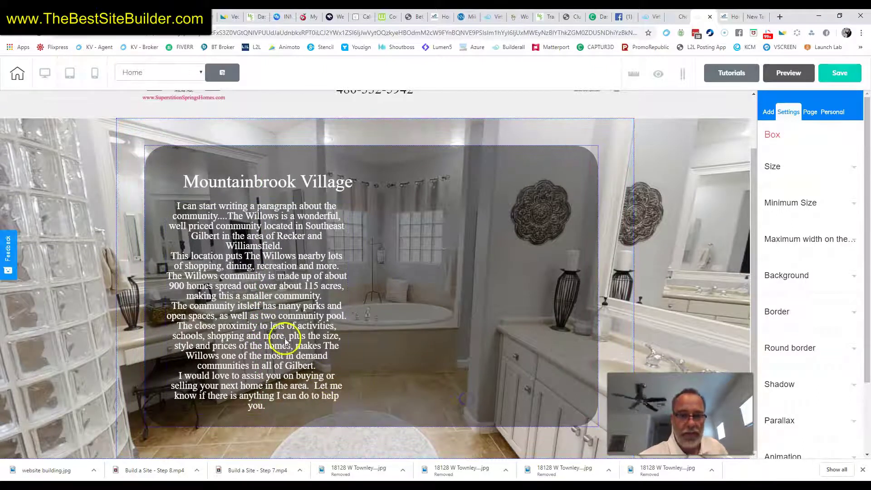
# Widen the description slightly and add blank lines after 'Williamsfield.', 'smaller community.' and 'Gilbert.'.
pyautogui.click(348, 411)
pyautogui.moveTo(355, 417); pyautogui.dragTo(357, 417)
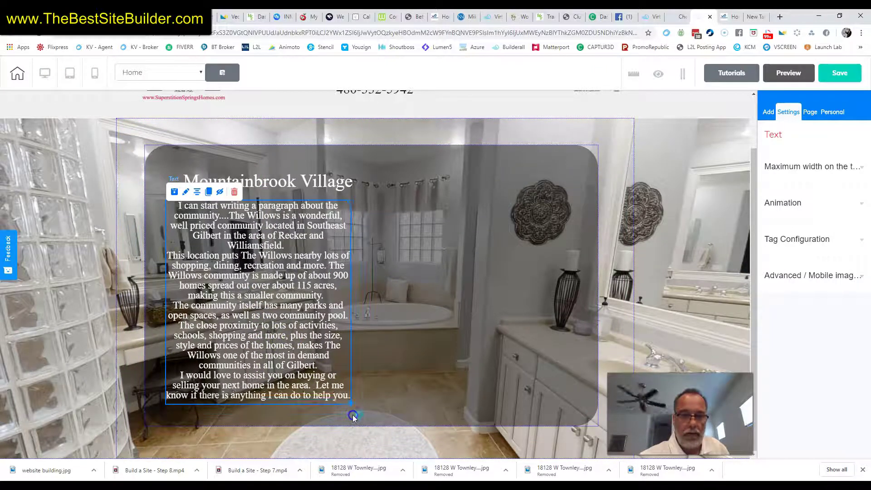
pyautogui.click(348, 239)
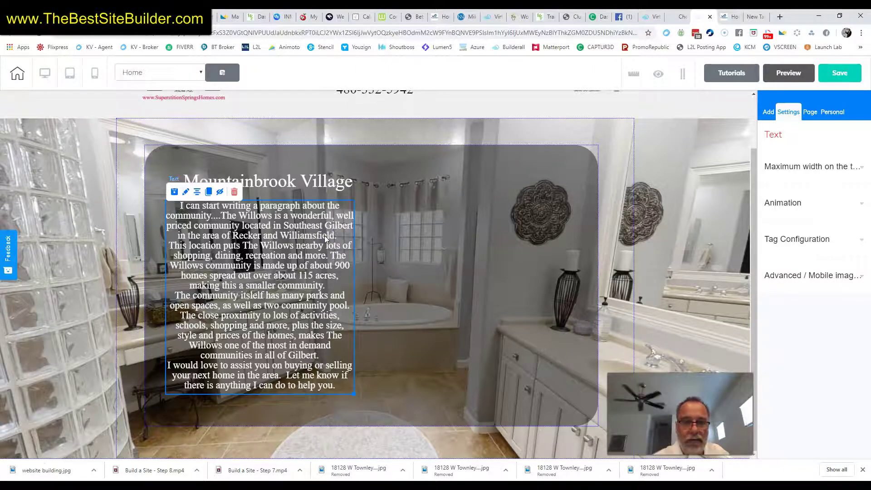
pyautogui.doubleClick(326, 239)
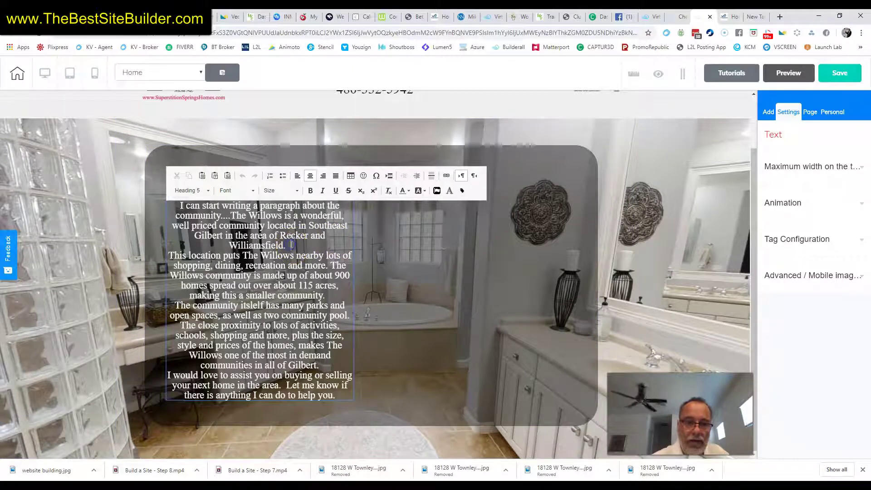
pyautogui.press('Return')
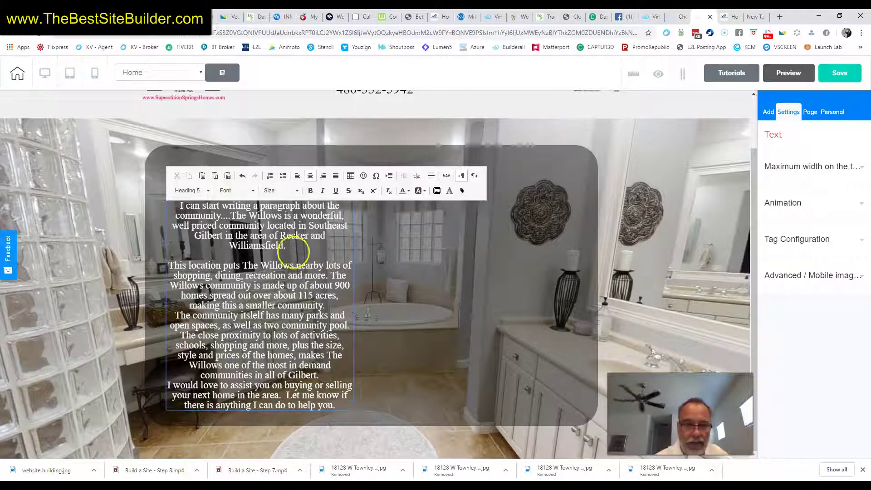
pyautogui.moveTo(322, 305); pyautogui.dragTo(329, 305)
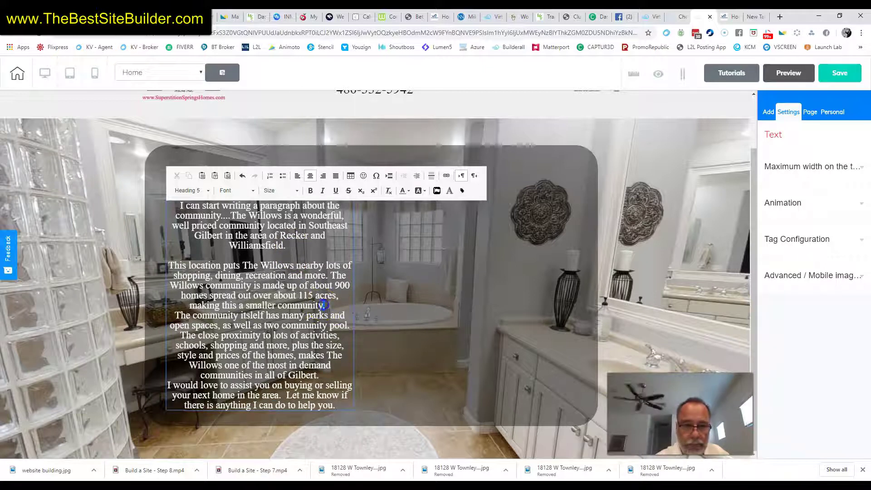
pyautogui.press('Return')
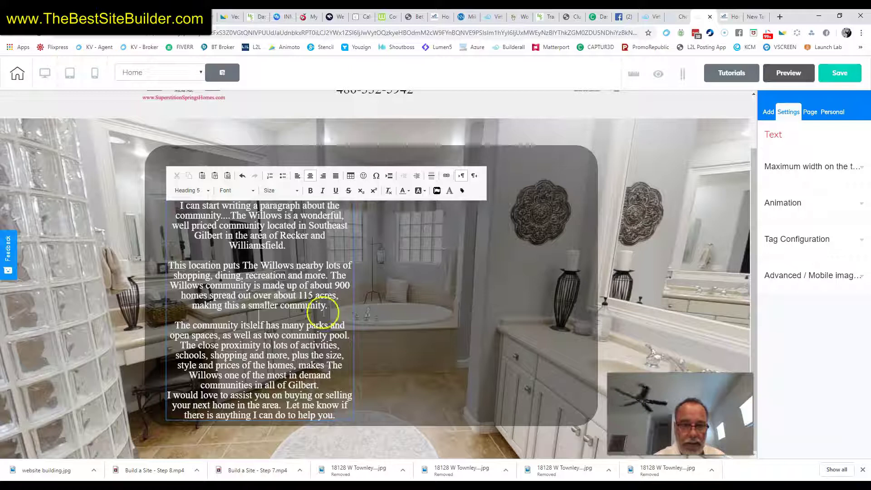
pyautogui.click(320, 385)
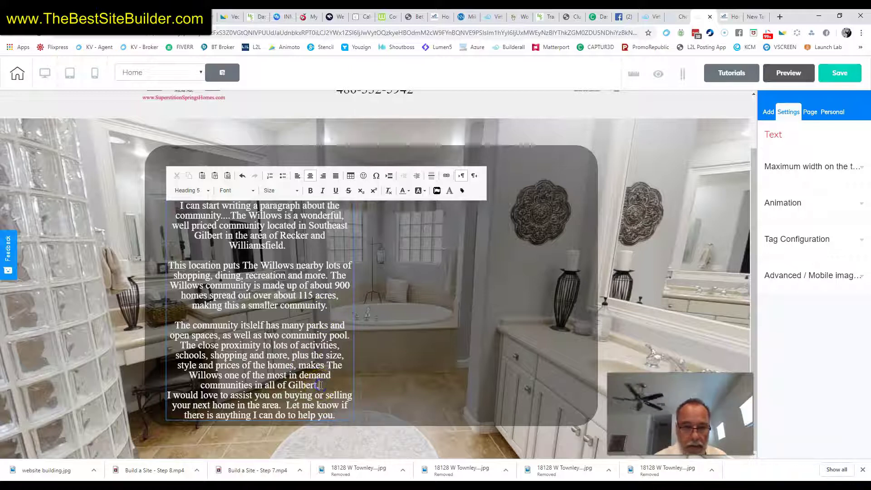
pyautogui.press('Return')
pyautogui.click(393, 379)
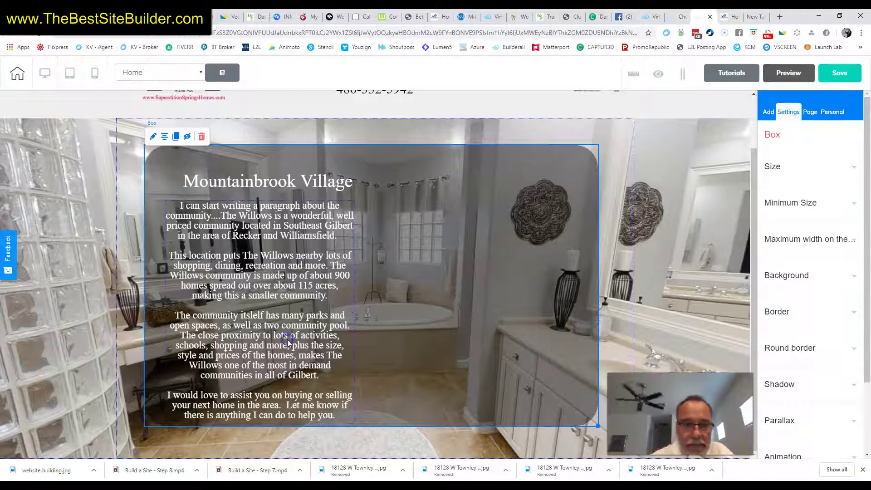
# Widen the Willows description text block inside the translucent box.
pyautogui.click(353, 425)
pyautogui.moveTo(354, 426); pyautogui.dragTo(365, 427)
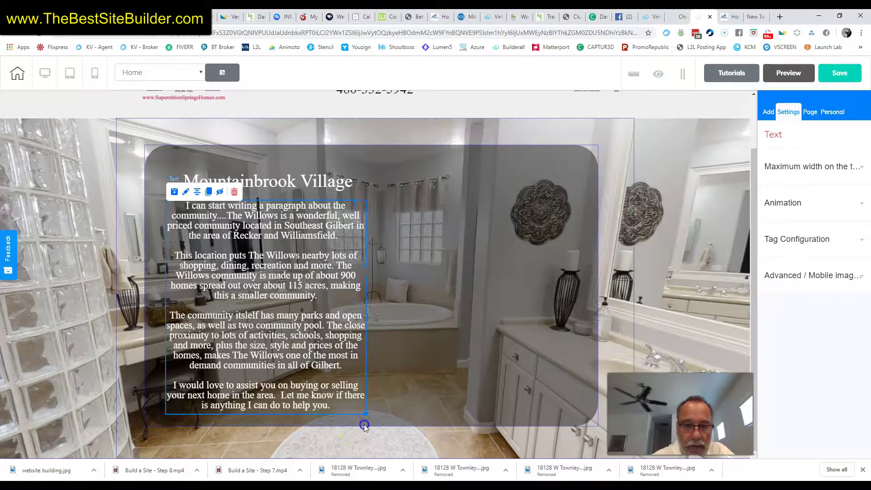
pyautogui.click(302, 325)
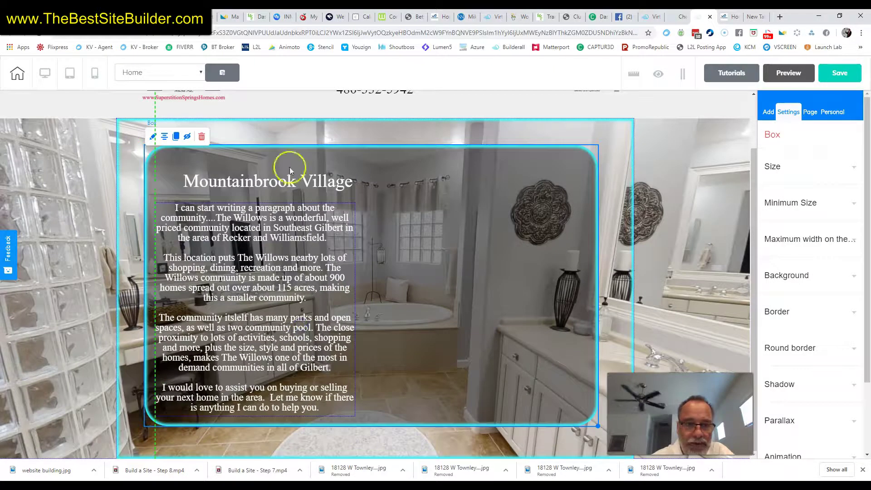
pyautogui.click(293, 186)
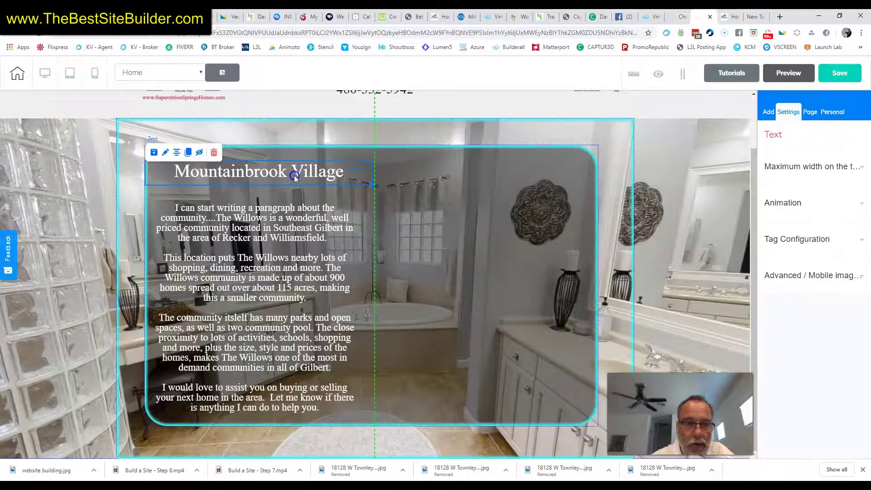
pyautogui.click(283, 263)
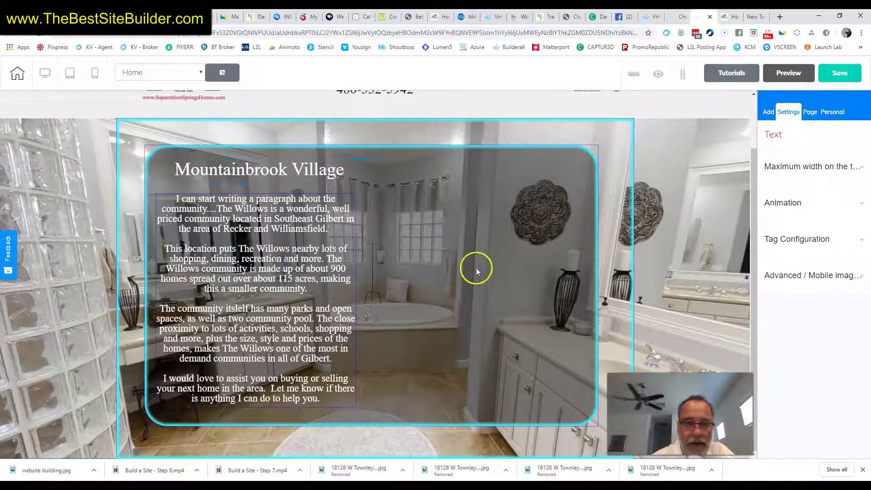
# Deselect the box and select the full-width hero panel behind it.
pyautogui.click(537, 348)
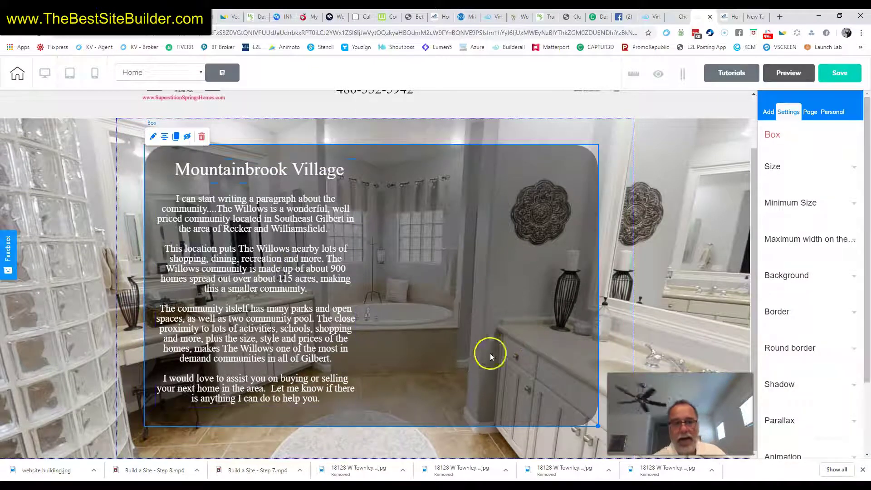
pyautogui.click(260, 254)
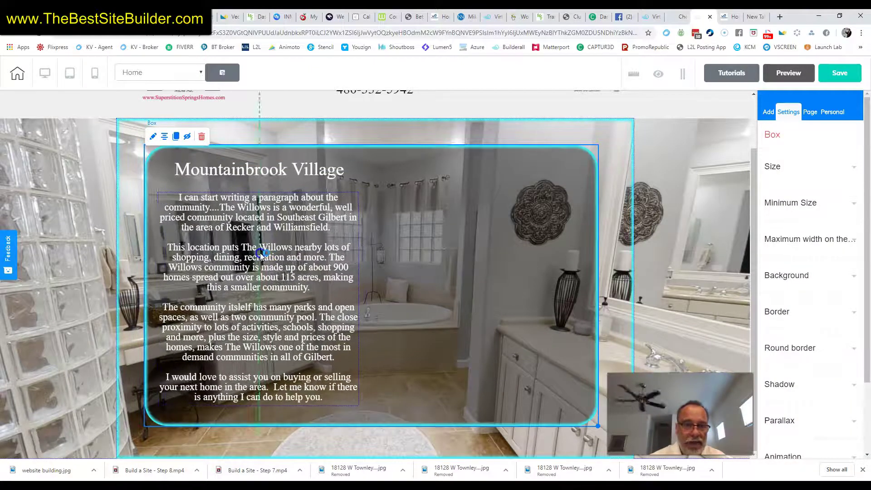
pyautogui.click(710, 291)
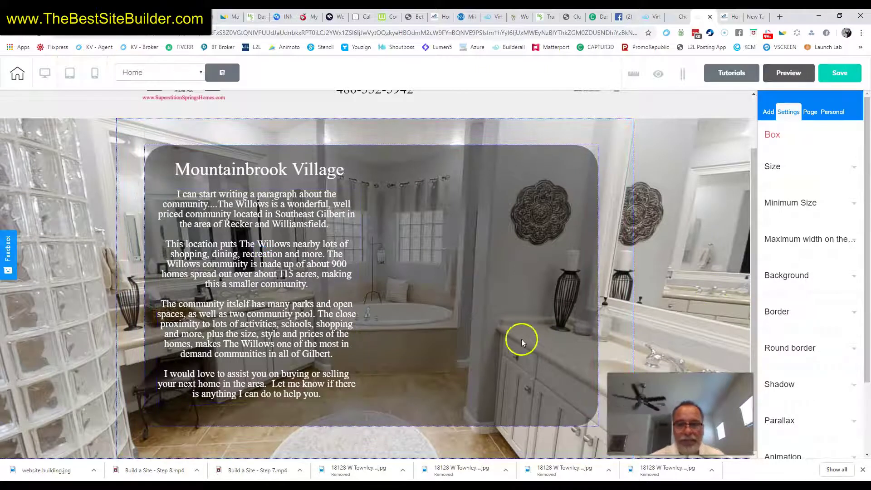
pyautogui.click(704, 257)
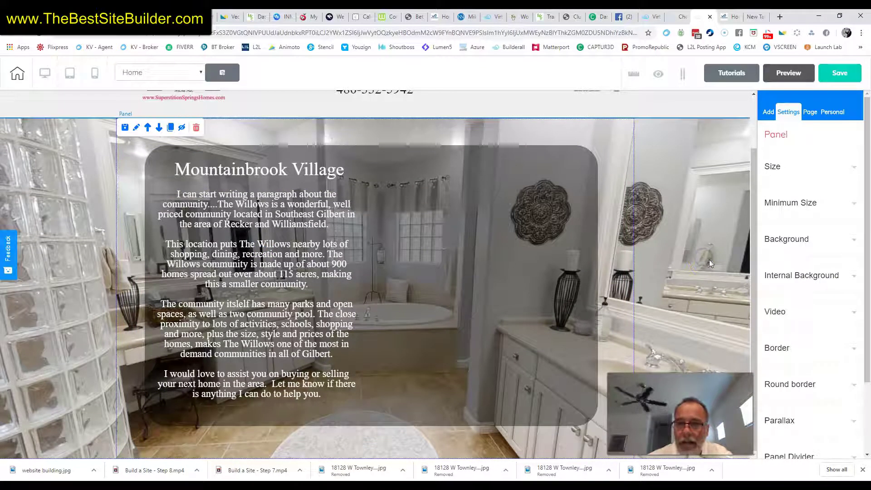
# Raise the hero panel's height to 800 in its Size settings.
pyautogui.click(777, 166)
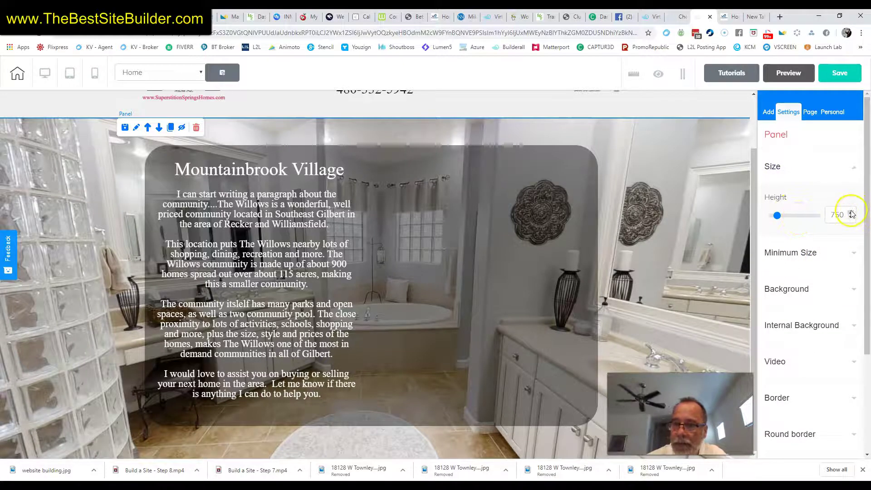
pyautogui.click(851, 212)
pyautogui.click(851, 213)
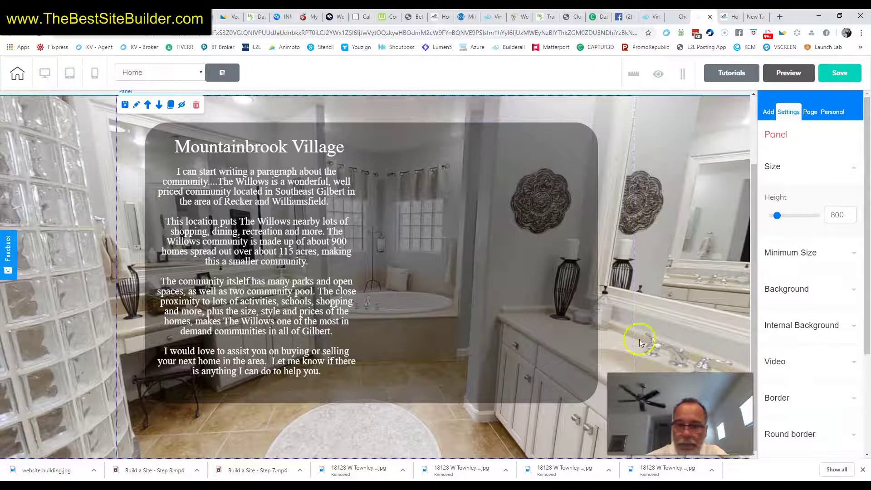
# Stretch the translucent box down to a height of 716.
pyautogui.click(592, 403)
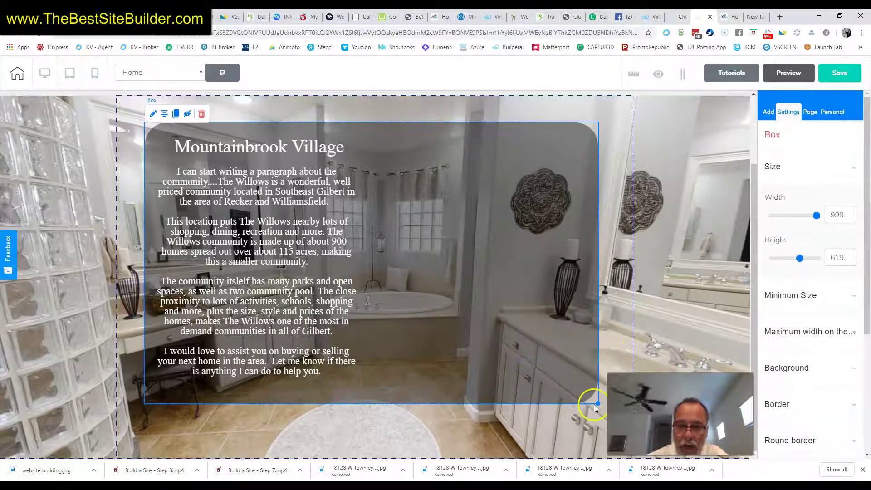
pyautogui.moveTo(597, 402); pyautogui.dragTo(594, 447)
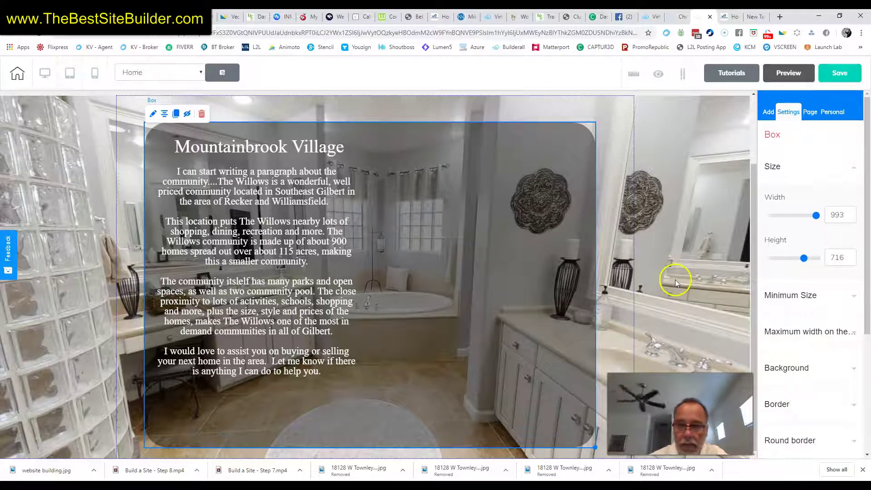
pyautogui.click(737, 167)
pyautogui.click(769, 112)
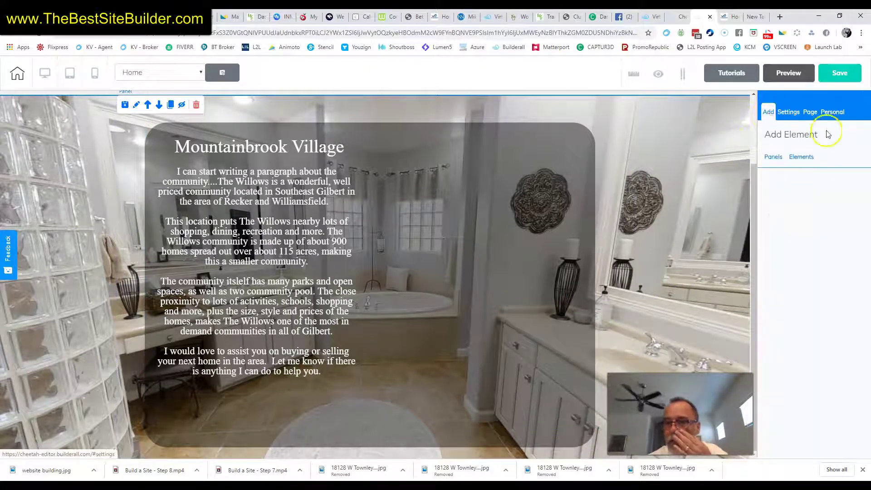
# Add a Title H4 below the description with the agent's name and phone number.
pyautogui.click(803, 158)
pyautogui.click(808, 333)
pyautogui.moveTo(809, 333); pyautogui.dragTo(242, 412)
pyautogui.click(257, 409)
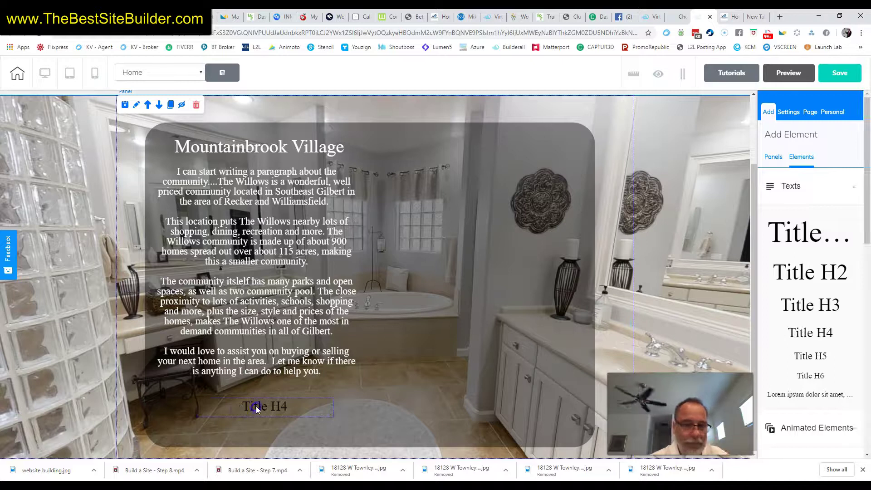
pyautogui.click(257, 408)
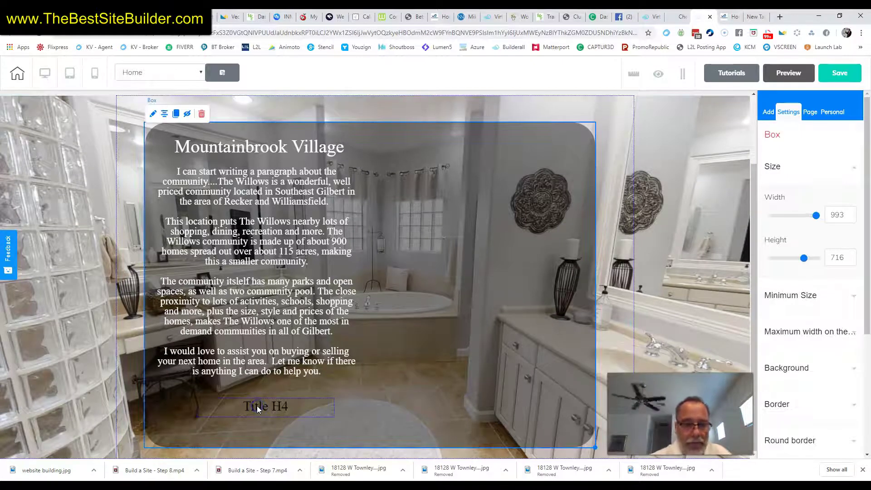
pyautogui.doubleClick(257, 409)
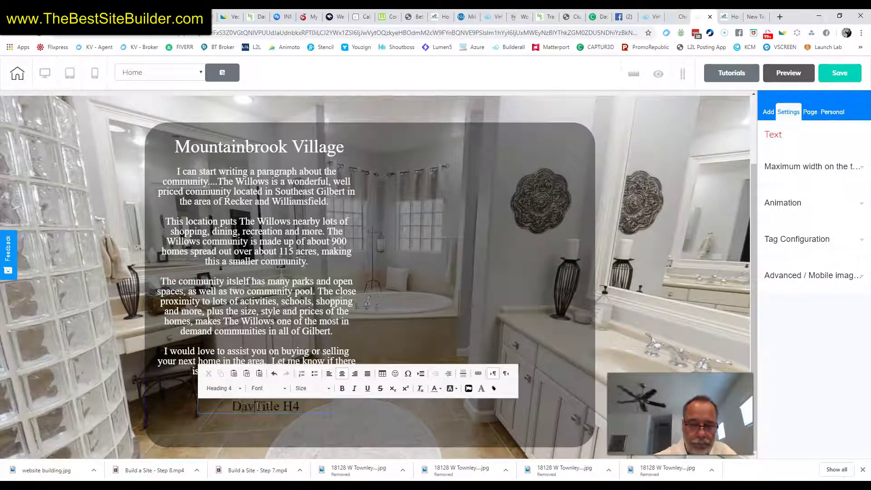
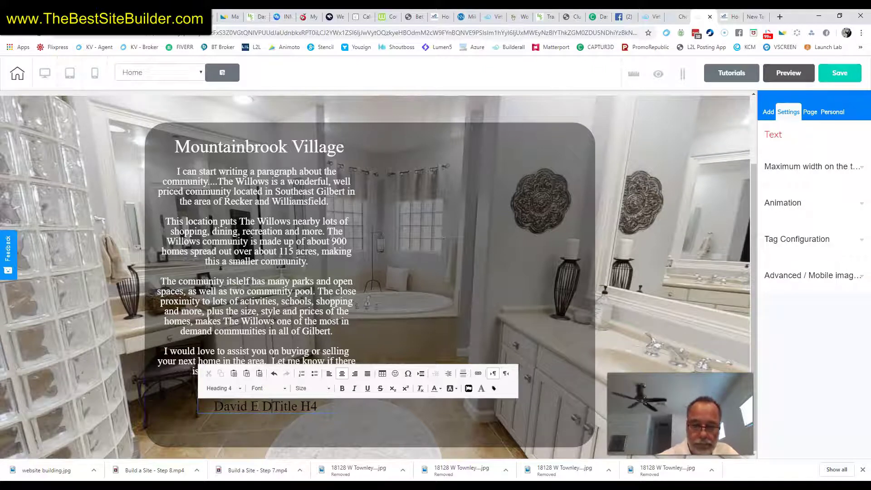
pyautogui.press('Delete')
pyautogui.press('Delete')
pyautogui.press('Delete')
pyautogui.press('Delete')
pyautogui.press('Delete')
pyautogui.press('Delete')
pyautogui.press('Delete')
pyautogui.press('Delete')
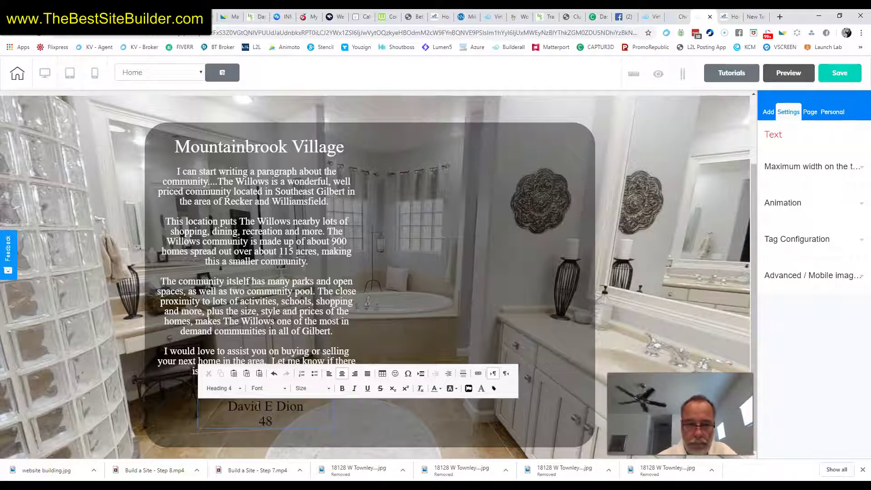
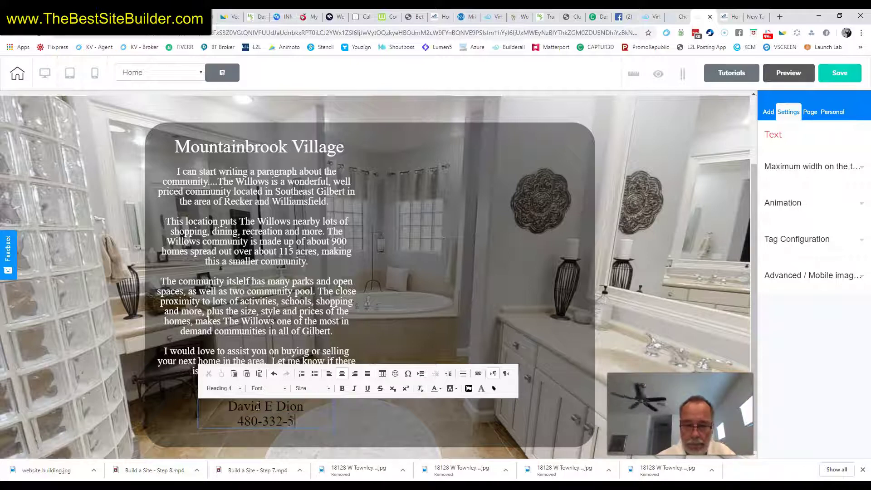
# Make the agent contact line white and bold, and move it up under the description.
pyautogui.click(274, 410)
pyautogui.tripleClick(274, 409)
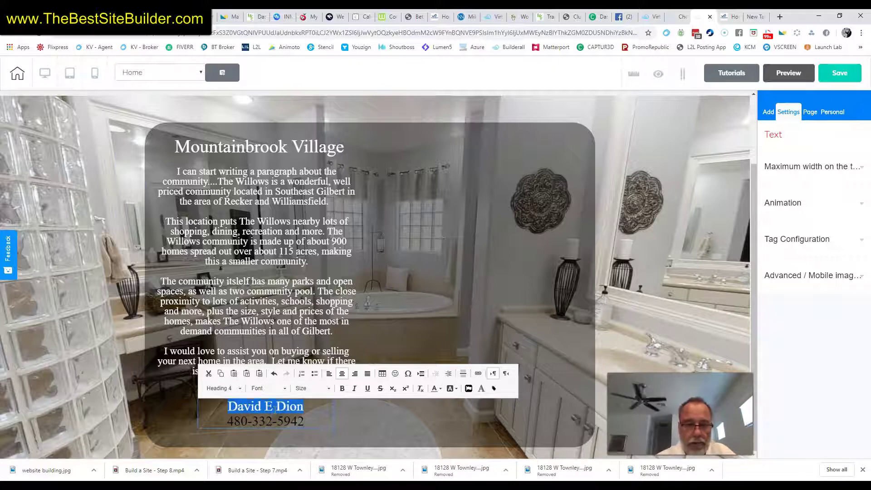
pyautogui.hotkey('ctrl', 'a')
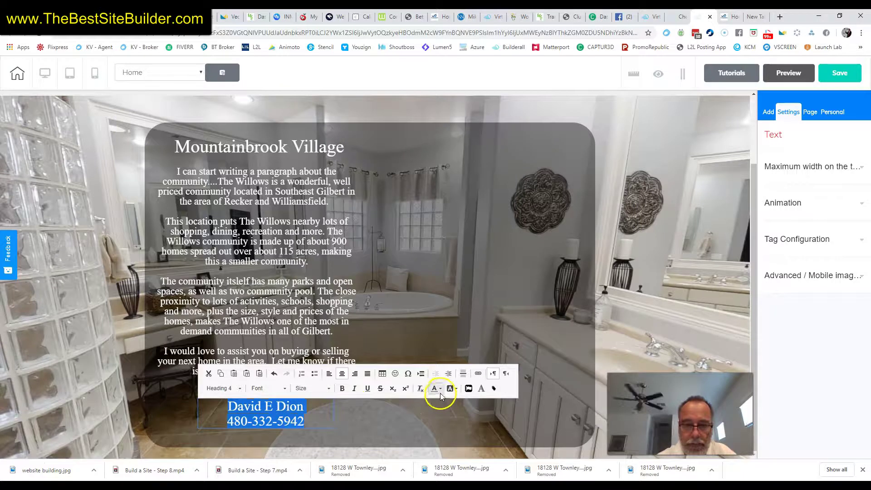
pyautogui.click(439, 389)
pyautogui.click(494, 356)
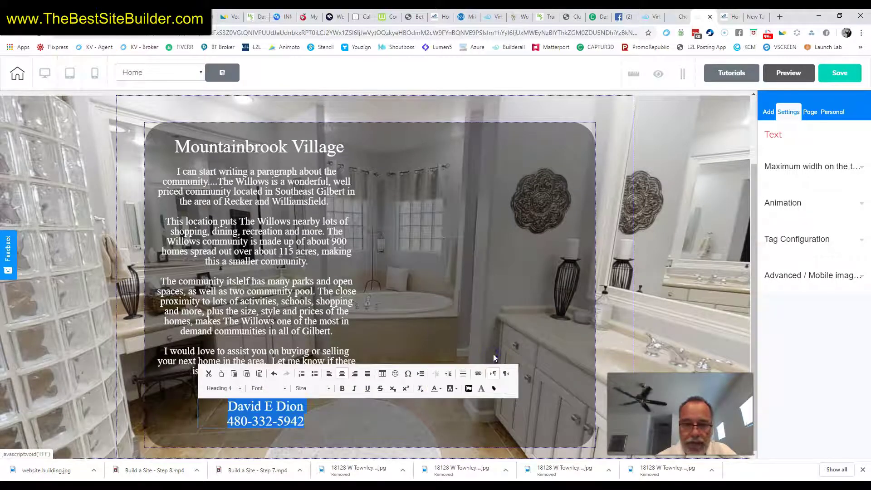
pyautogui.click(343, 389)
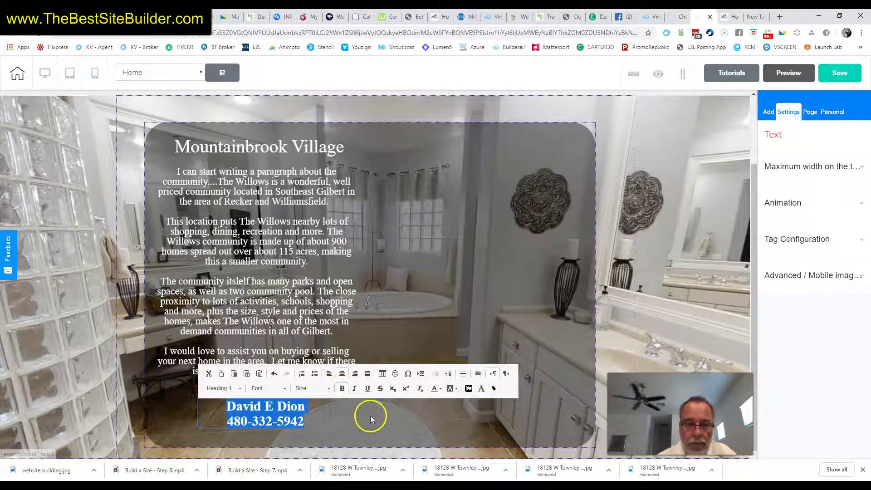
pyautogui.click(375, 430)
pyautogui.moveTo(279, 426); pyautogui.dragTo(272, 420)
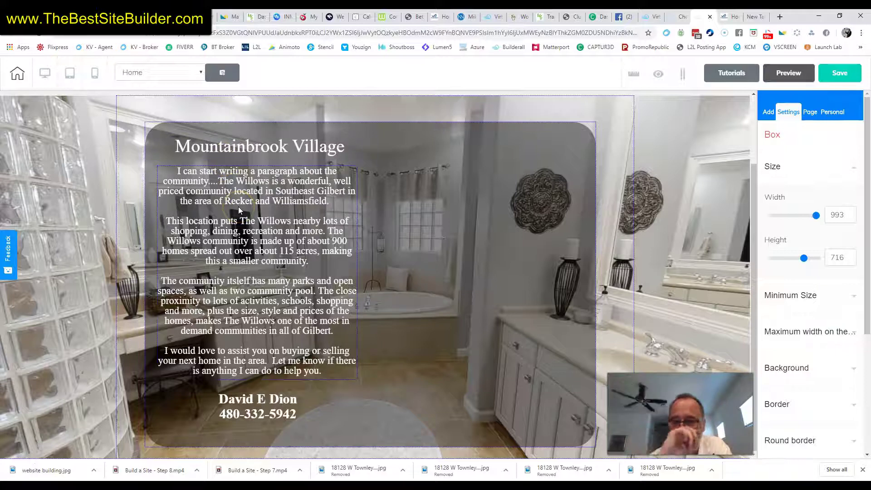
# Nudge the translucent box until it snaps to the hero panel's green centre guide.
pyautogui.click(579, 211)
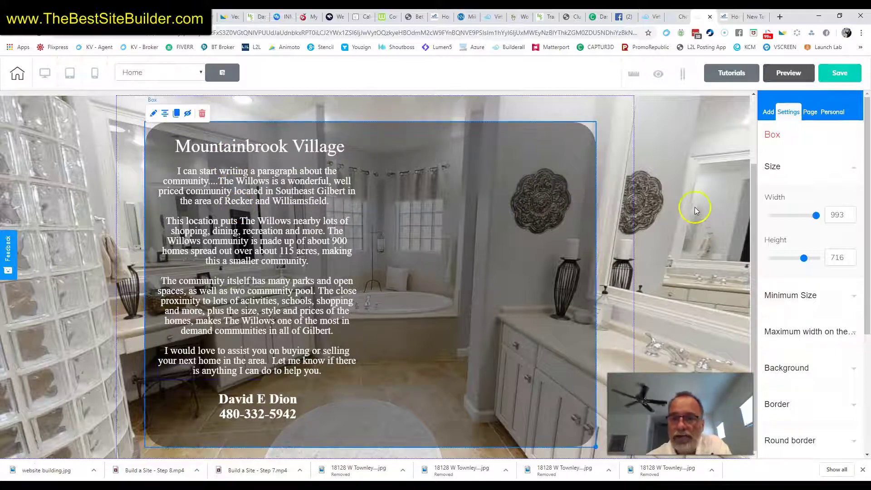
pyautogui.click(694, 207)
pyautogui.click(567, 202)
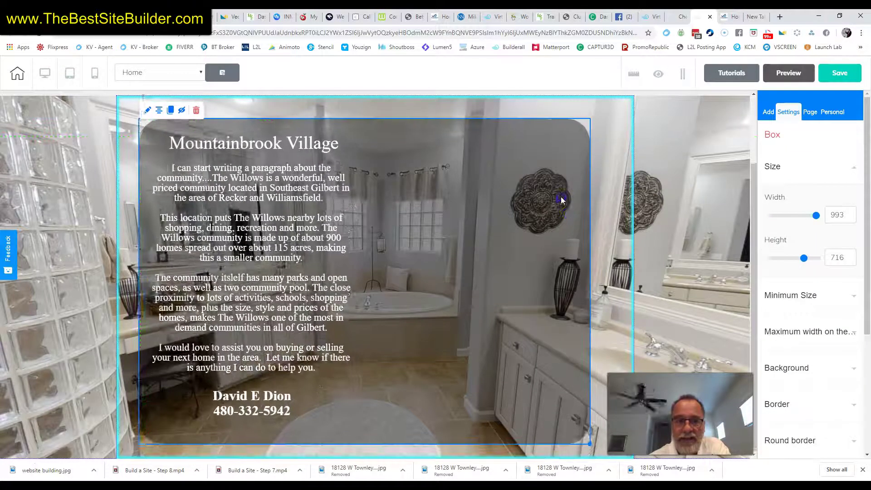
pyautogui.moveTo(568, 204); pyautogui.dragTo(568, 205)
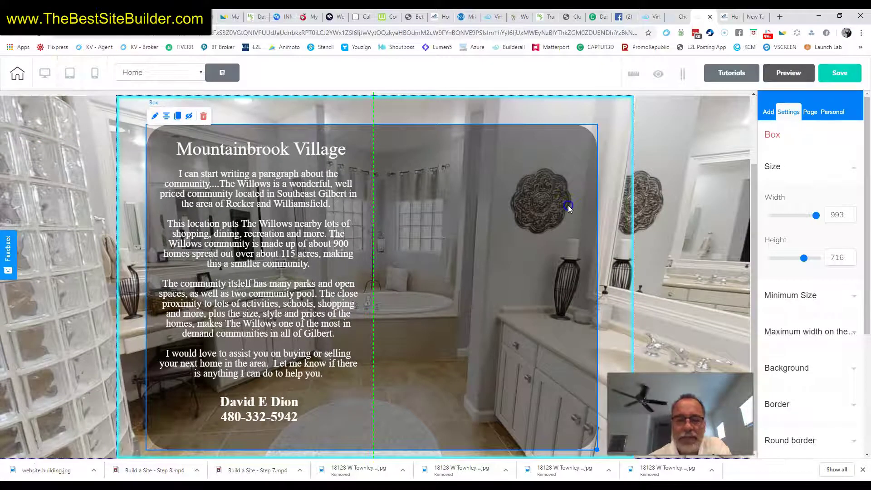
pyautogui.moveTo(570, 209); pyautogui.dragTo(571, 210)
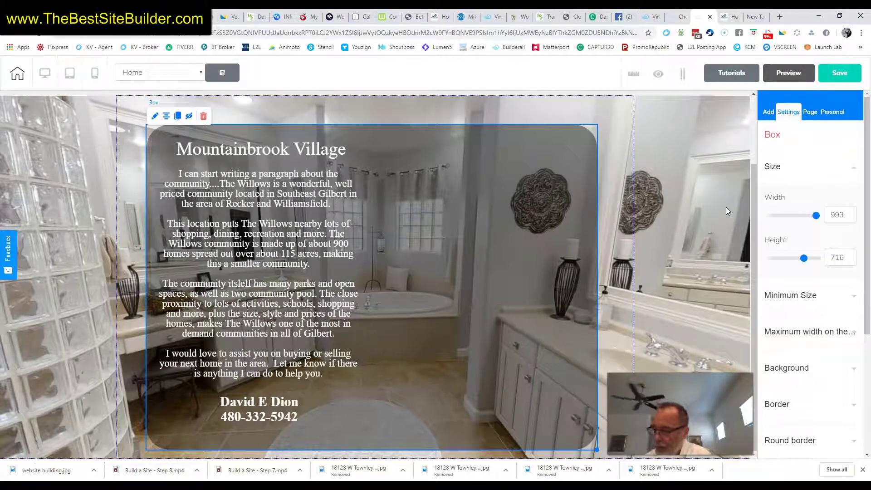
pyautogui.click(493, 157)
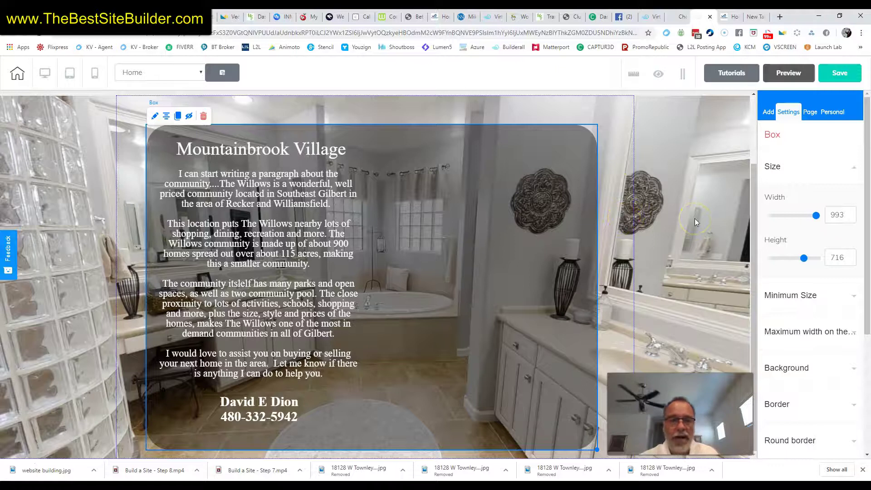
pyautogui.click(274, 433)
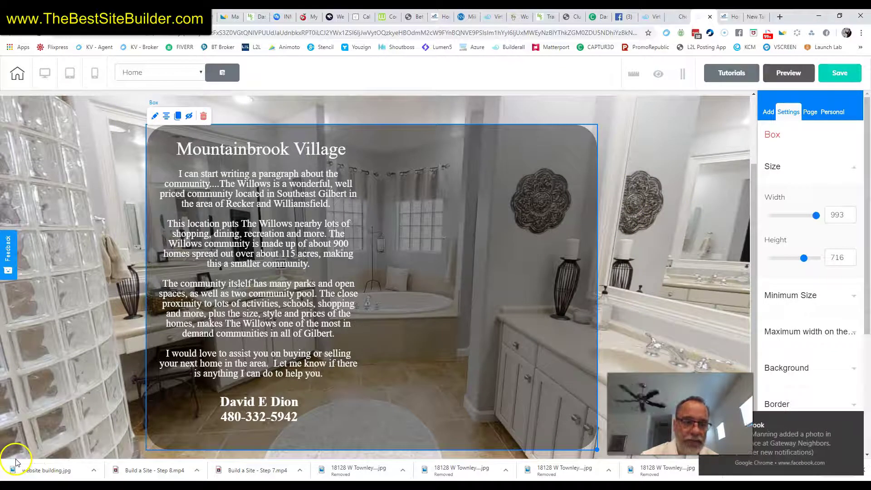